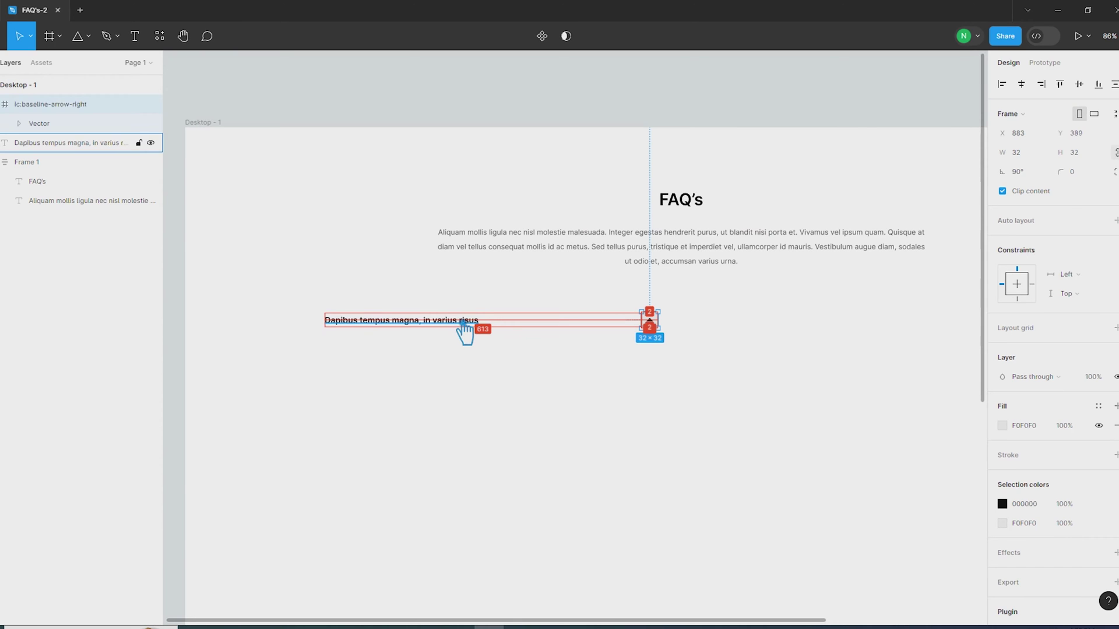
- Resize the arrow icon's frame beside the question text to 30 × 30
left_click(464, 322)
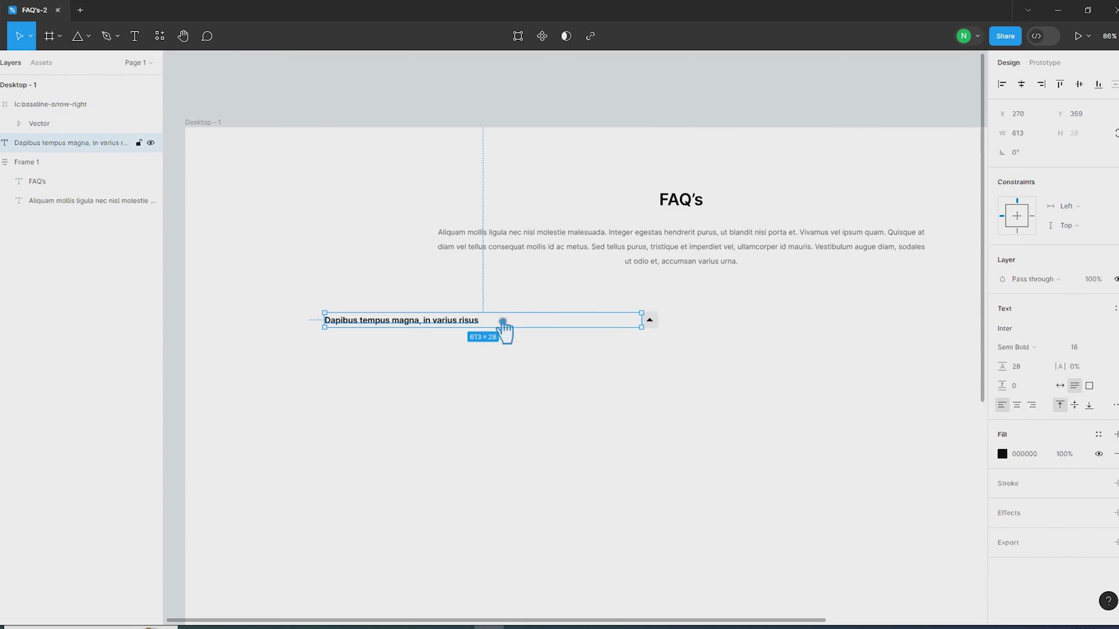
scroll(654, 323, "up", 10)
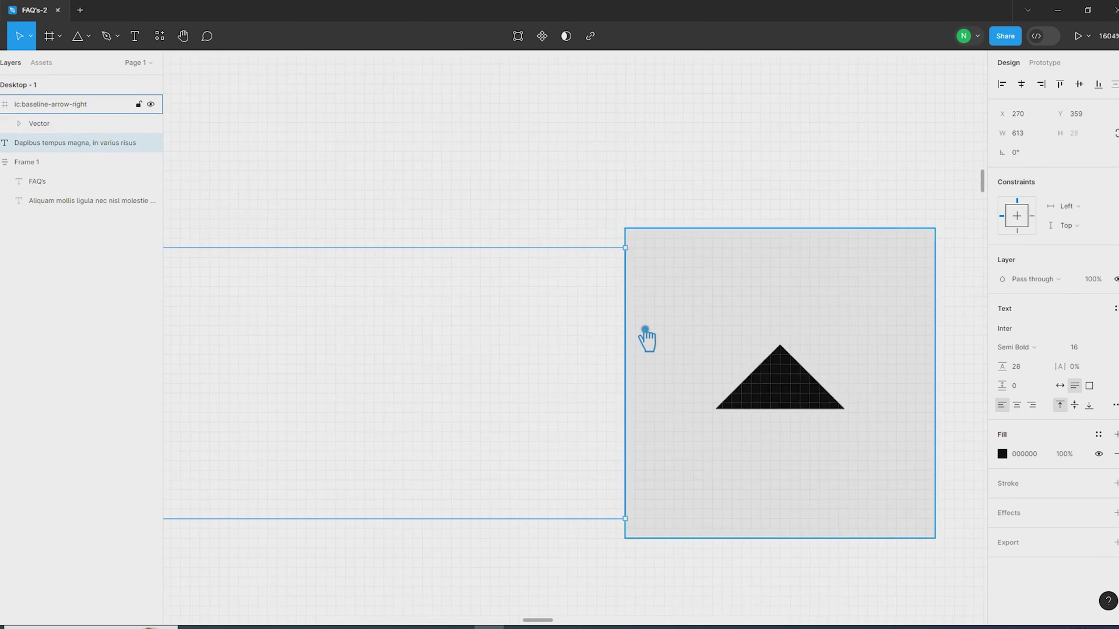
scroll(634, 342, "down", 4)
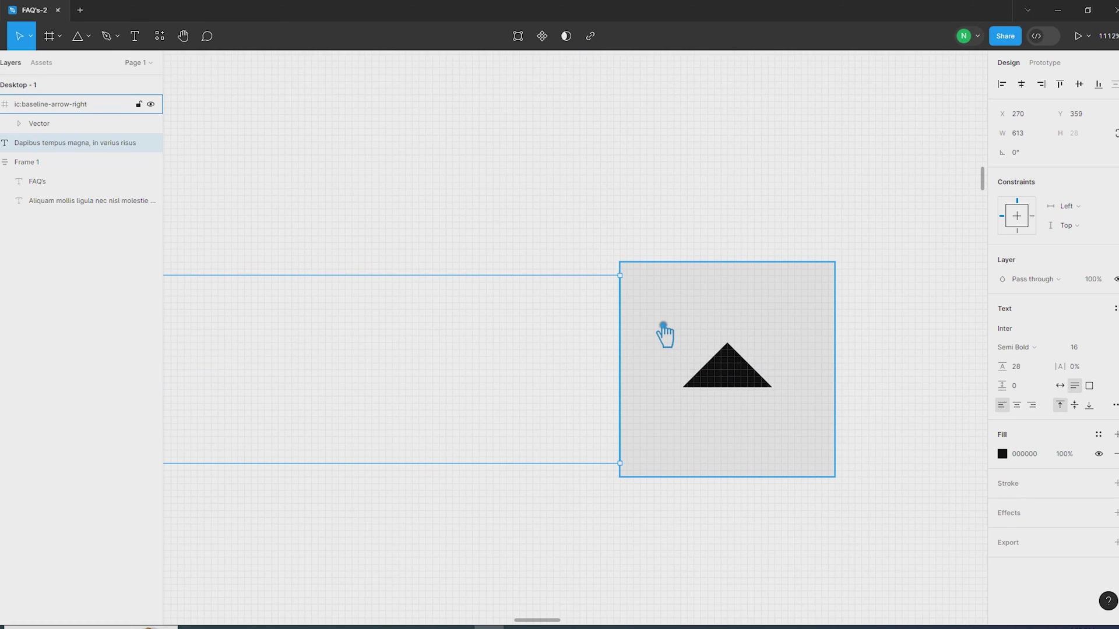
left_click(693, 324)
left_click(1039, 153)
type("30")
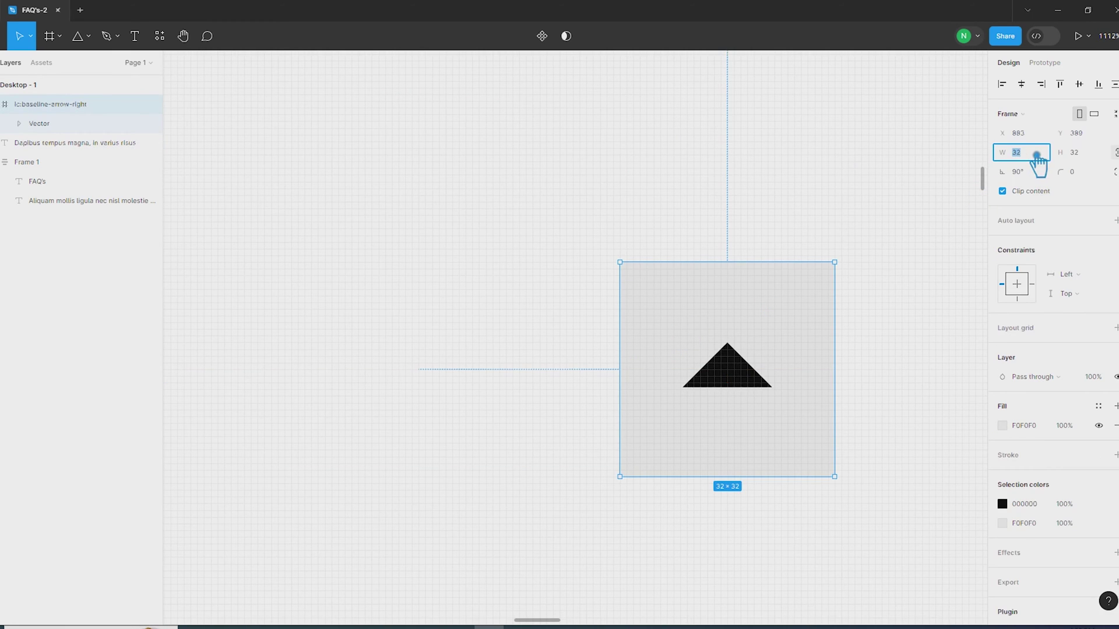
key("Return")
scroll(414, 387, "down", 5)
scroll(824, 354, "down", 4)
left_click(443, 359, "shift")
left_click(697, 379)
scroll(688, 388, "up", 1)
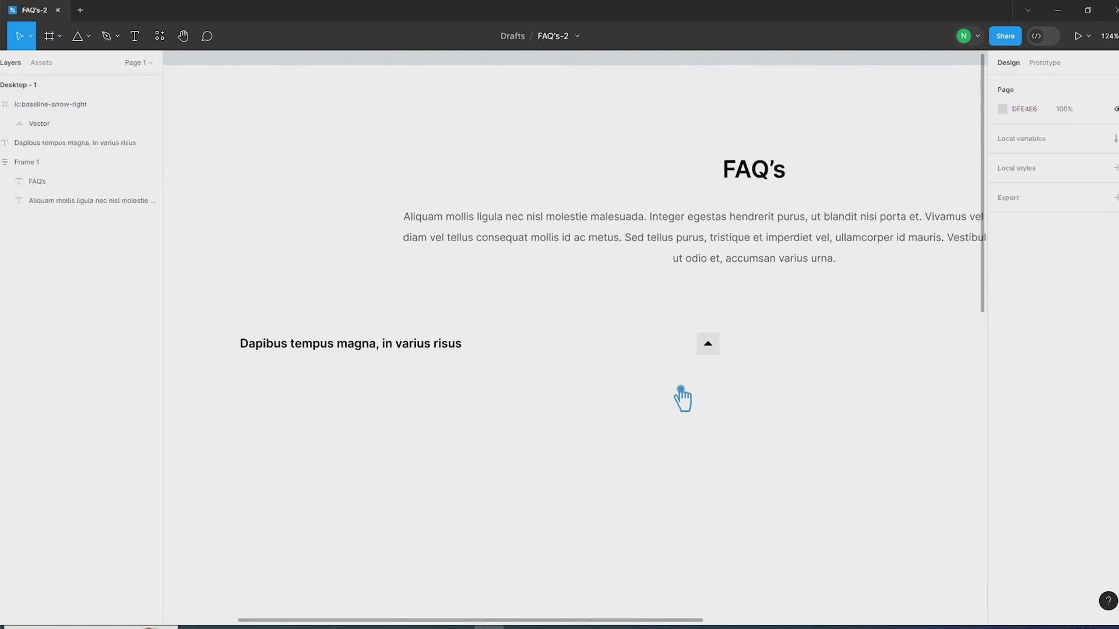
- Show the rulers and the column layout grid
left_click(717, 344)
scroll(723, 350, "down", 4)
key("shift+r")
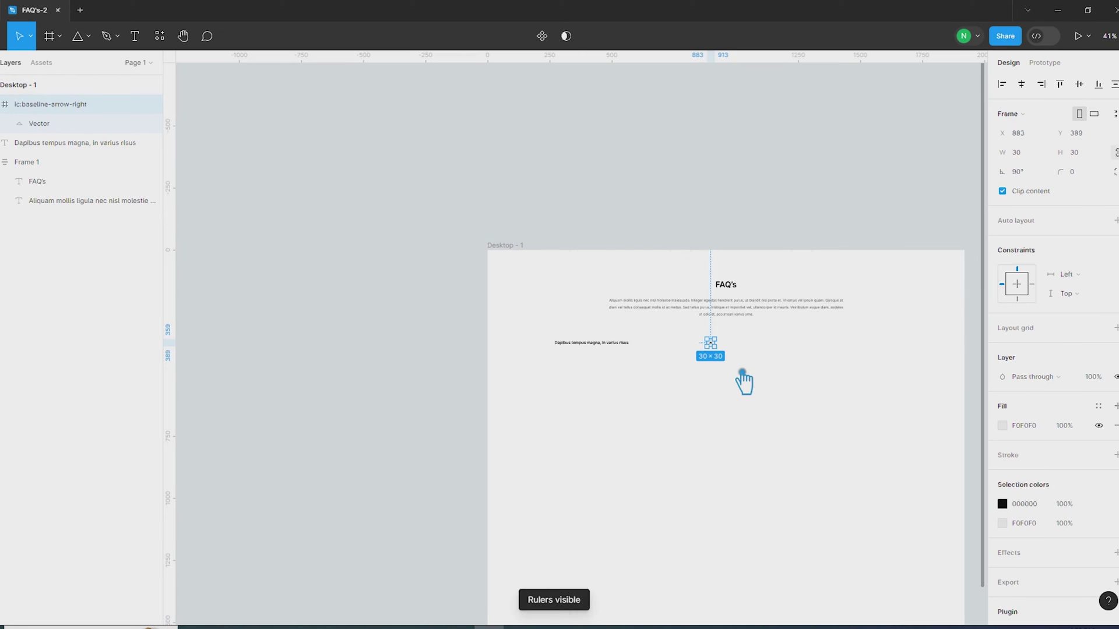
key("ctrl+shift+4")
- Wrap the question text and arrow icon in an auto layout frame with 30 horizontal and 10 vertical padding
scroll(739, 379, "up", 5)
left_click(287, 264, "shift")
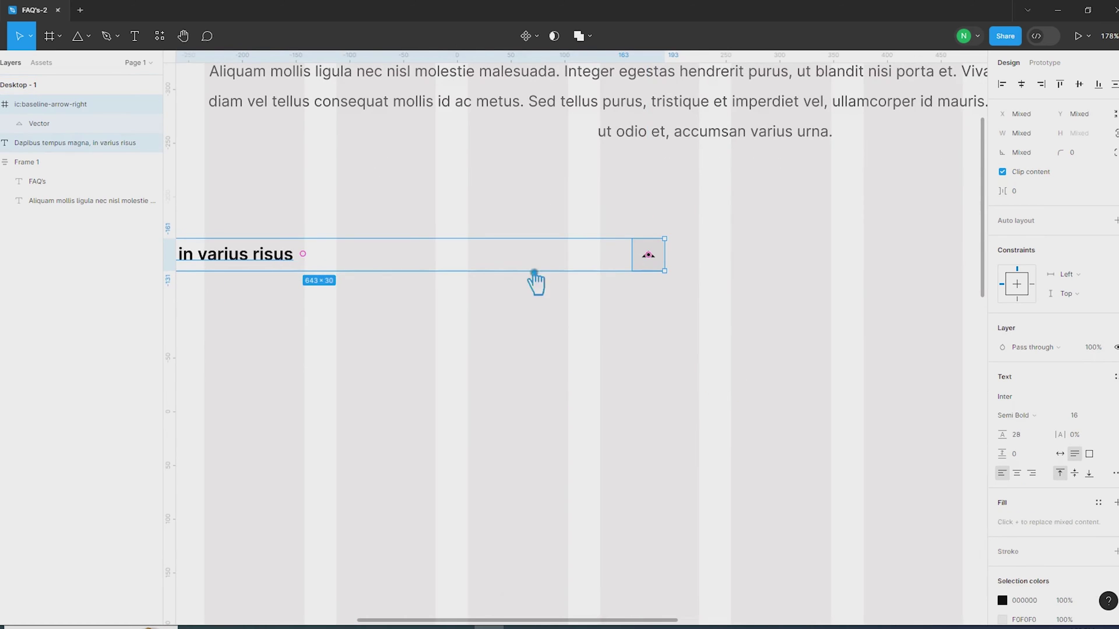
scroll(501, 269, "down", 2)
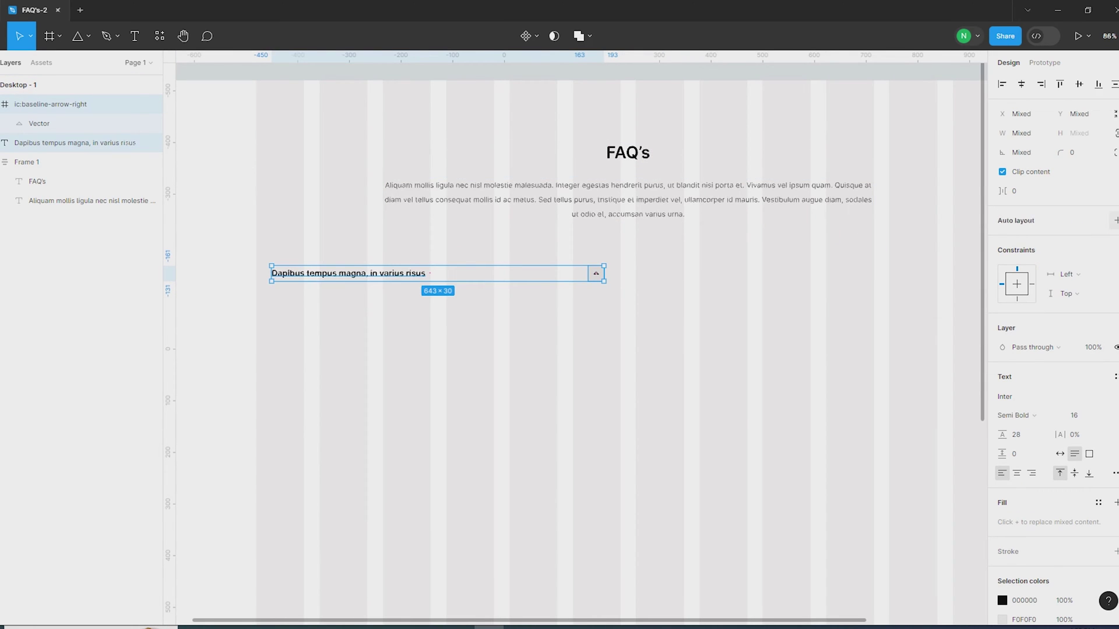
key("shift+a")
type("10")
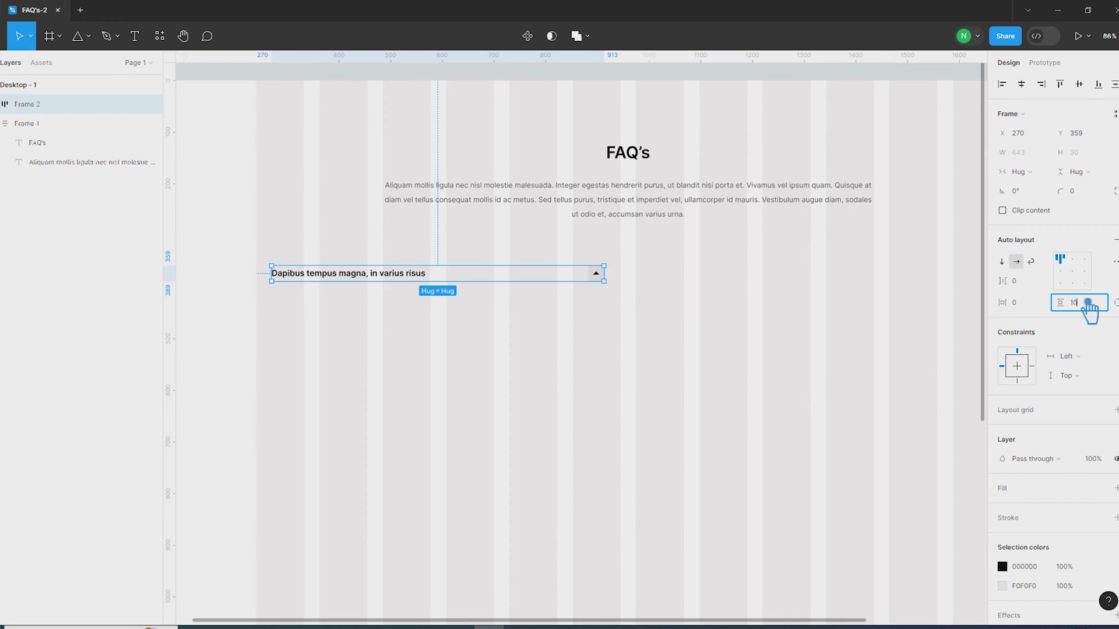
left_click(1042, 310)
type("30")
key("Return")
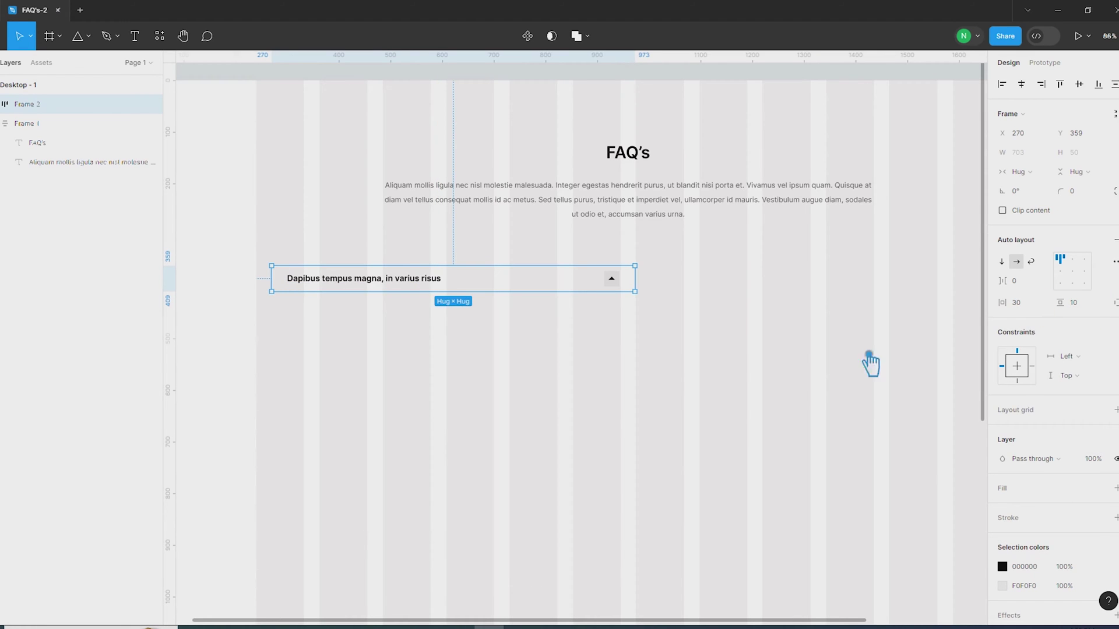
- Move the question row to X 240, aligned with the column grid, and fill it with F2F2F2
left_click_drag(322, 287, 309, 290)
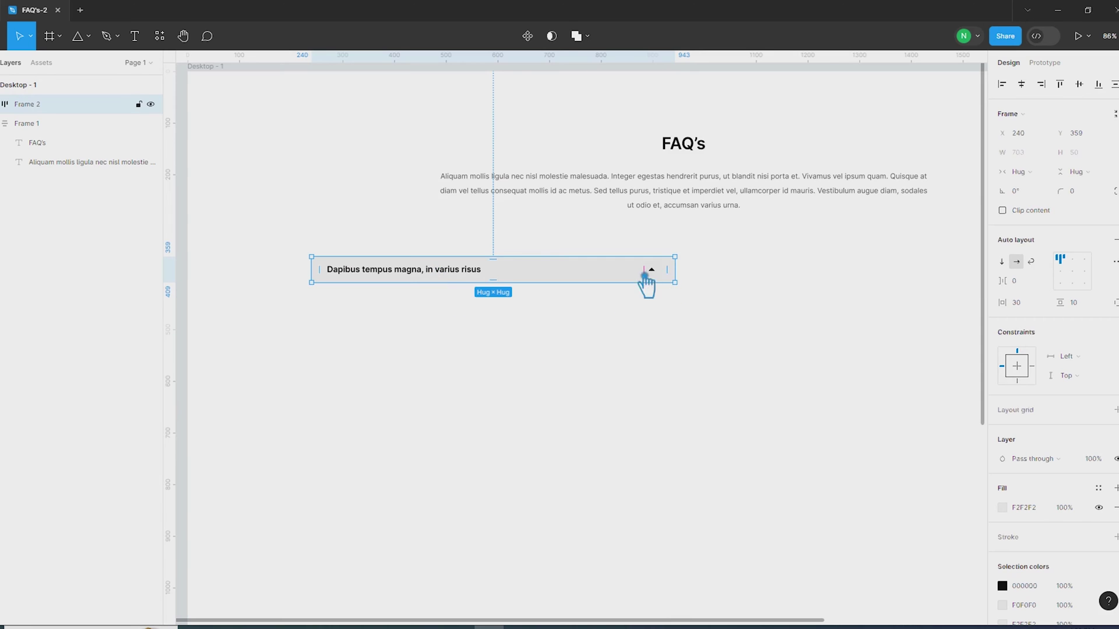
- Fill the arrow icon's frame with white (FFFFFF) and set its corner radius to 5
left_click(653, 271)
left_click(1014, 472)
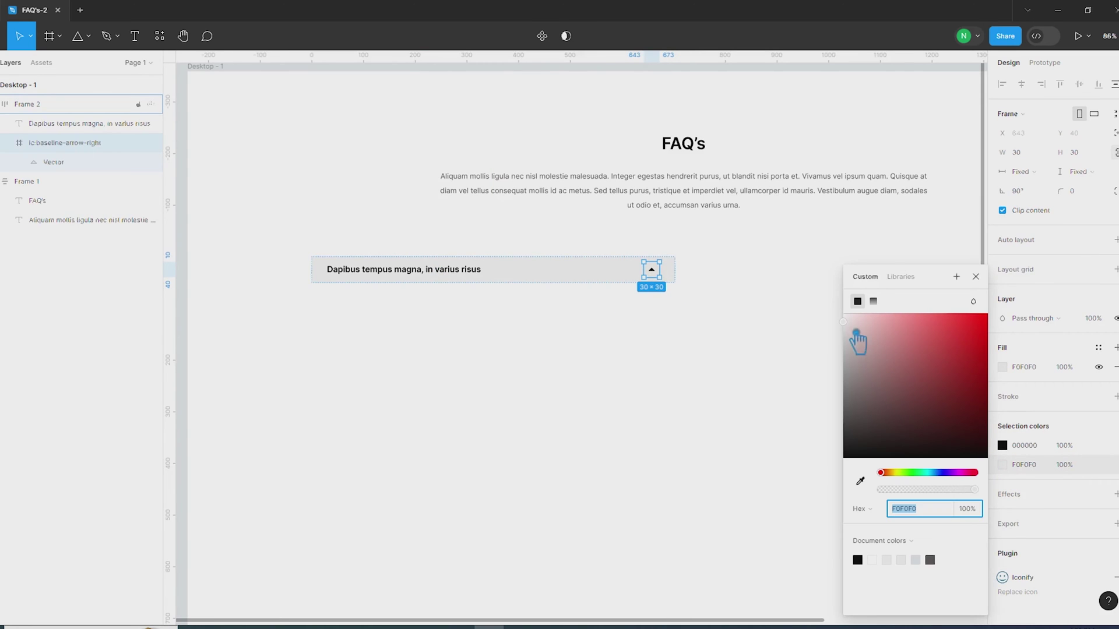
left_click(690, 365)
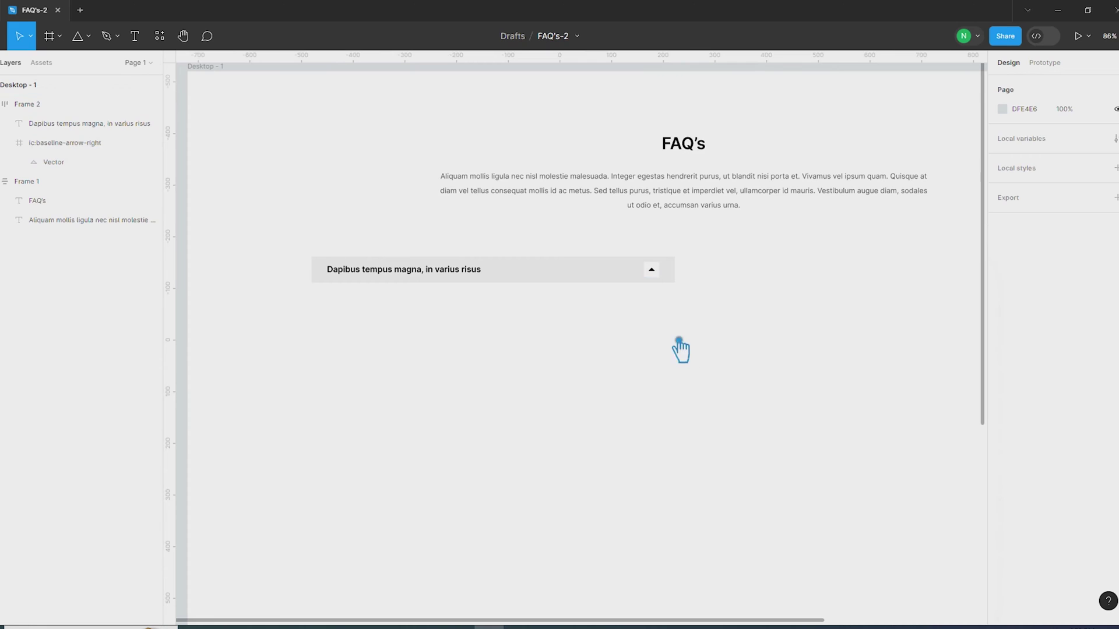
scroll(650, 294, "up", 5)
left_click(663, 253)
left_click(1090, 191)
type("5")
key("Return")
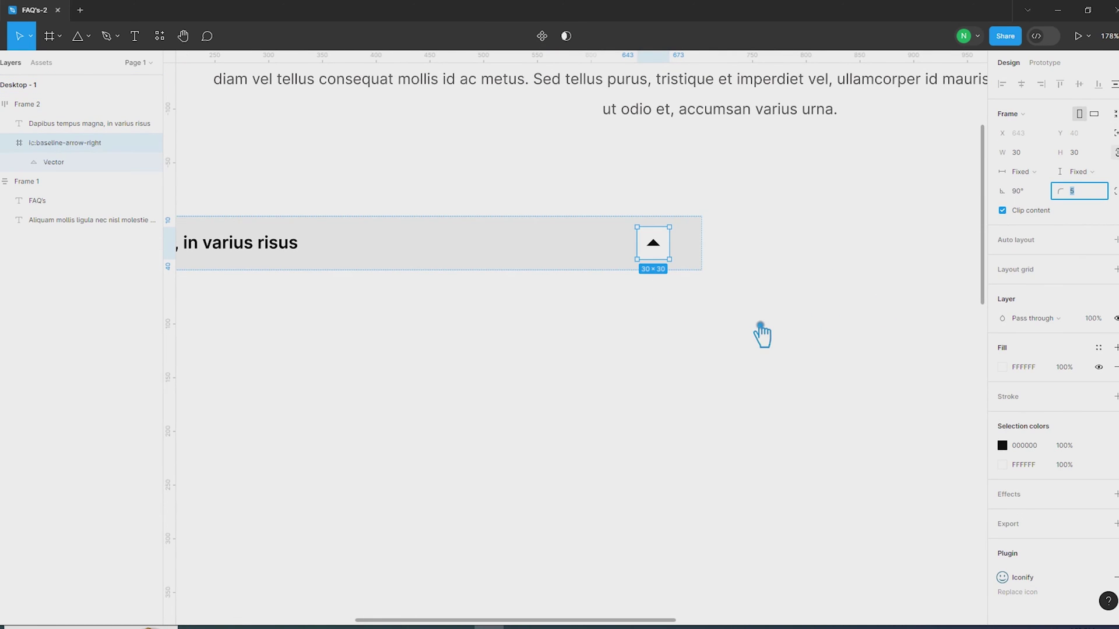
left_click(762, 335)
scroll(752, 333, "down", 5)
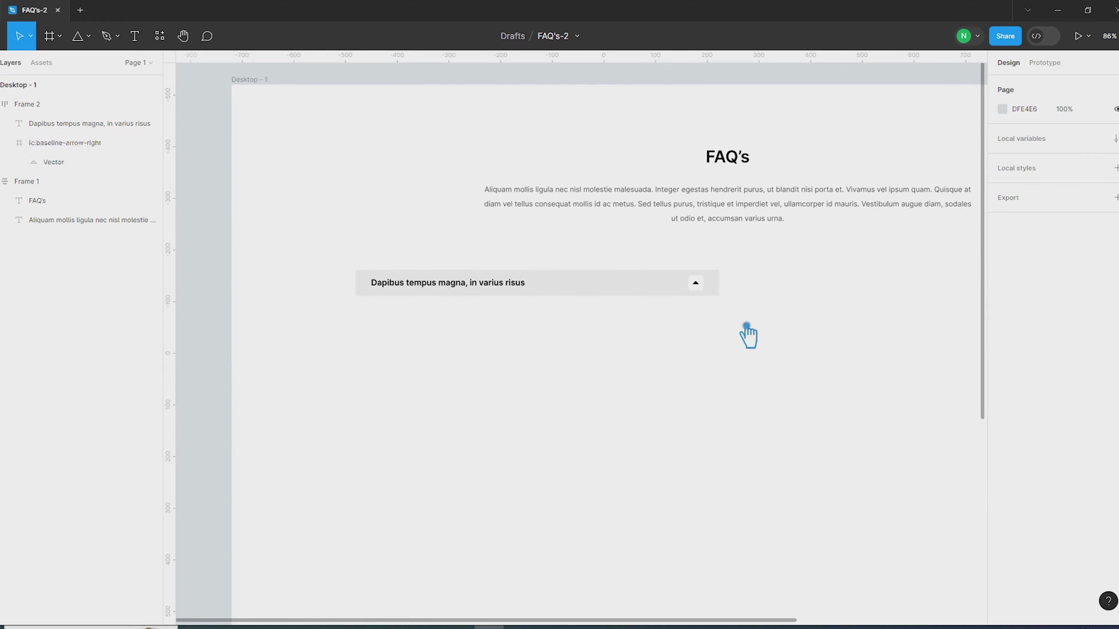
- Change the arrow vector's fill to the teal green 1E807A
left_click(695, 282, "ctrl")
left_click(1003, 329)
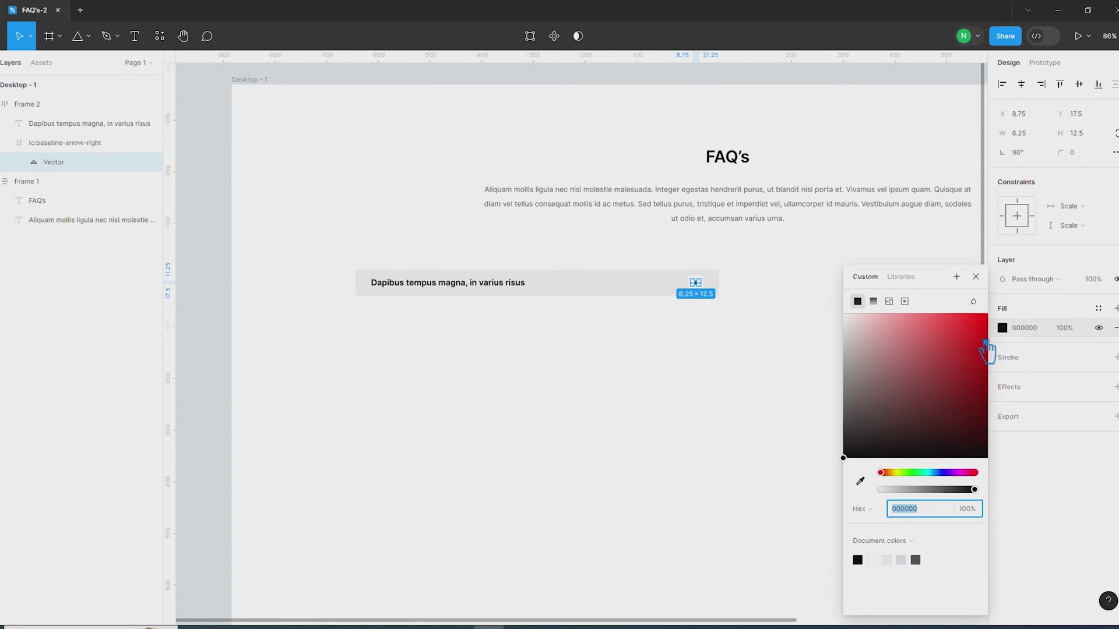
left_click_drag(930, 477, 954, 386)
left_click(744, 380)
- Recolor the question text with the green sampled from the arrow icon
left_click(465, 294, "ctrl")
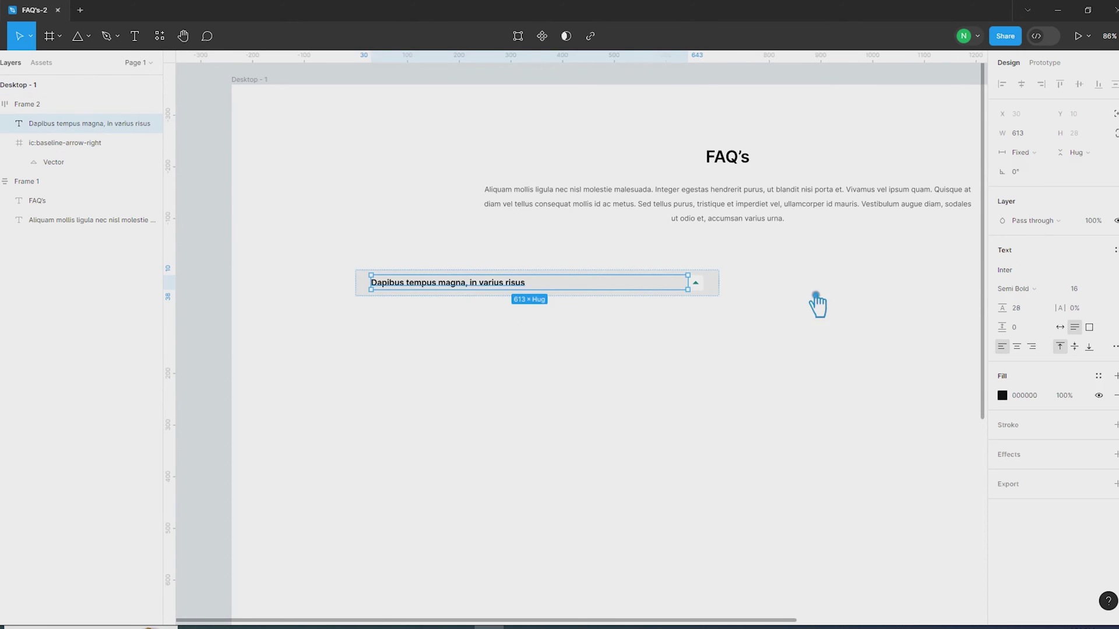
scroll(721, 312, "up", 5)
key("i")
left_click(584, 280)
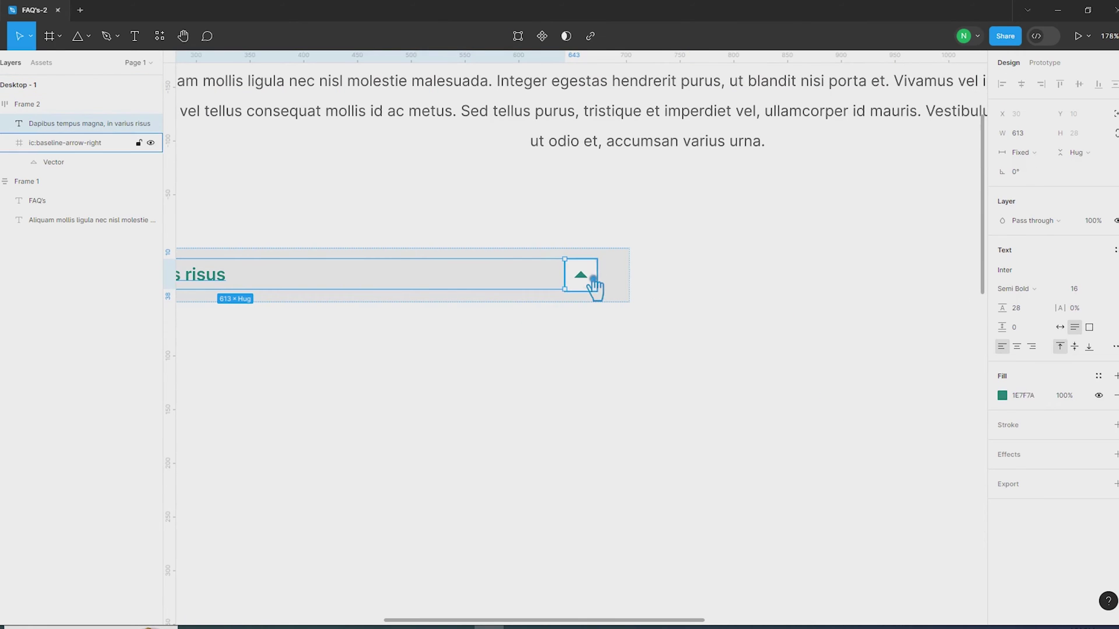
left_click(563, 424)
scroll(563, 423, "down", 5)
left_click_drag(555, 425, 719, 354)
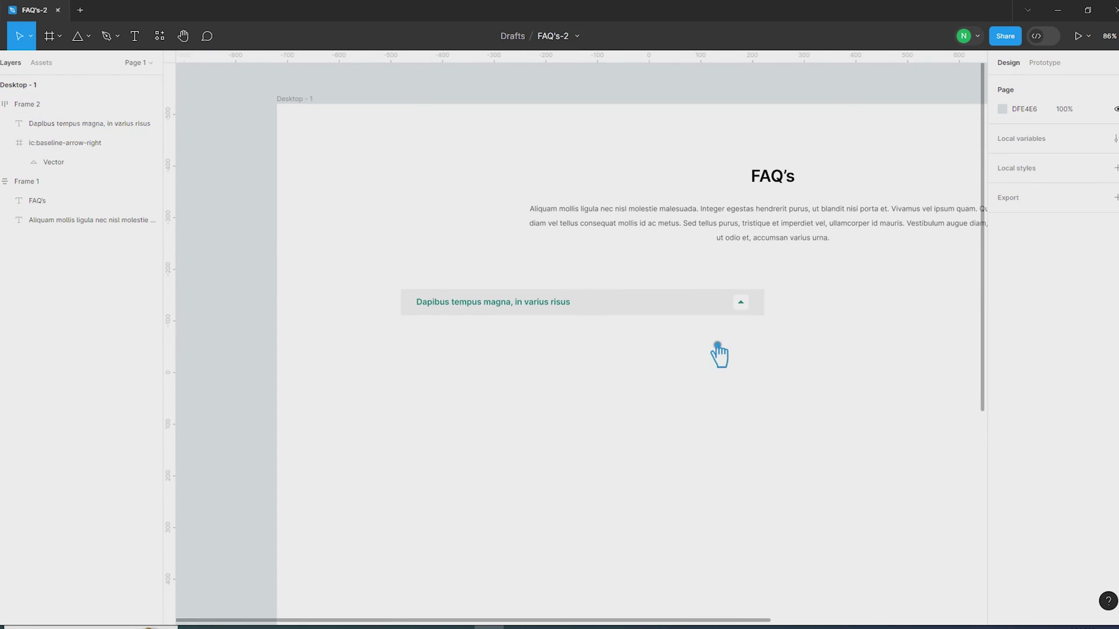
- Set the question row's vertical padding to 15
left_click(649, 315)
left_click(1091, 306)
type("12")
key("Return")
type("15")
key("Return")
left_click(744, 425)
- Duplicate the question row directly below the original and delete the arrow icon from the copy
left_click(551, 307)
left_click_drag(551, 307, 552, 337)
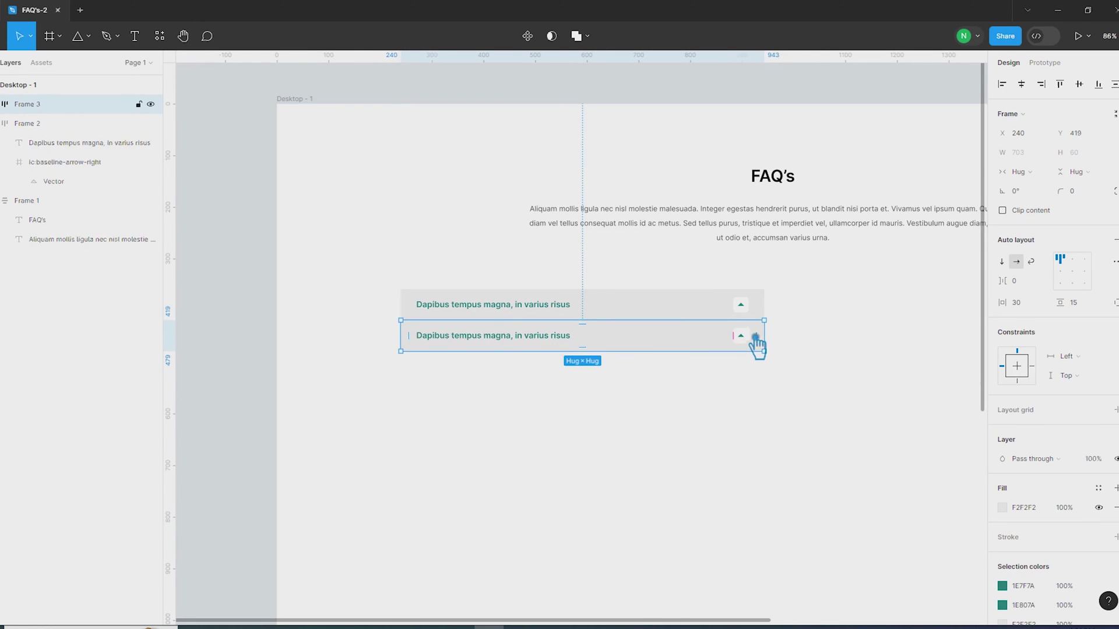
left_click(747, 338)
key("Delete")
left_click(738, 347)
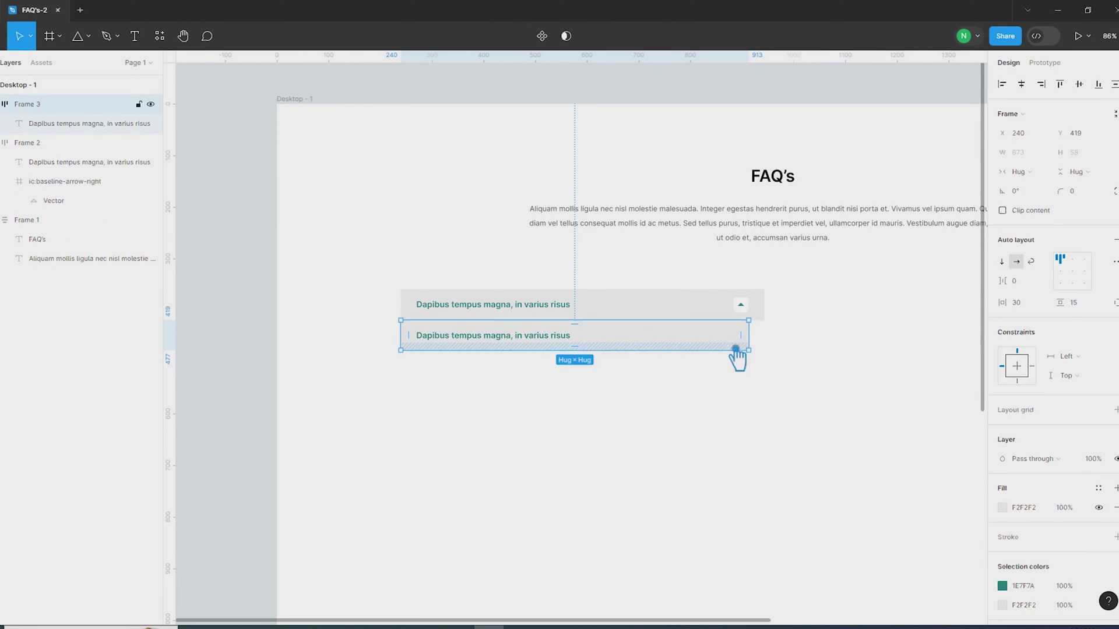
- Widen the duplicated row to 703 so it matches the row above
left_click(537, 342)
key("shift+2")
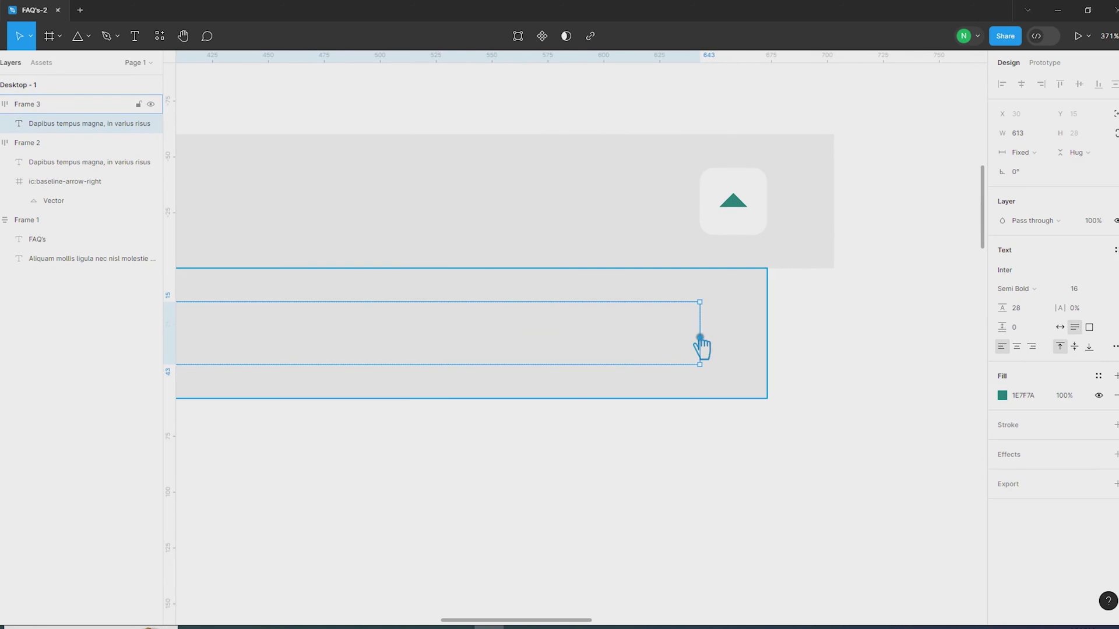
left_click(773, 327)
left_click_drag(774, 327, 845, 329)
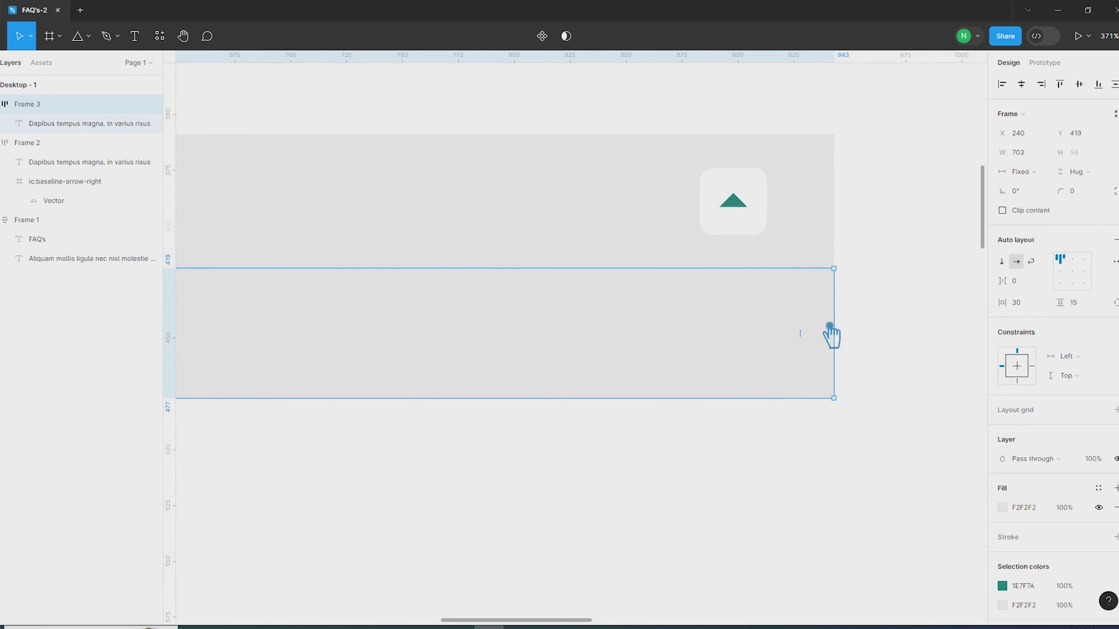
scroll(743, 427, "down", 6)
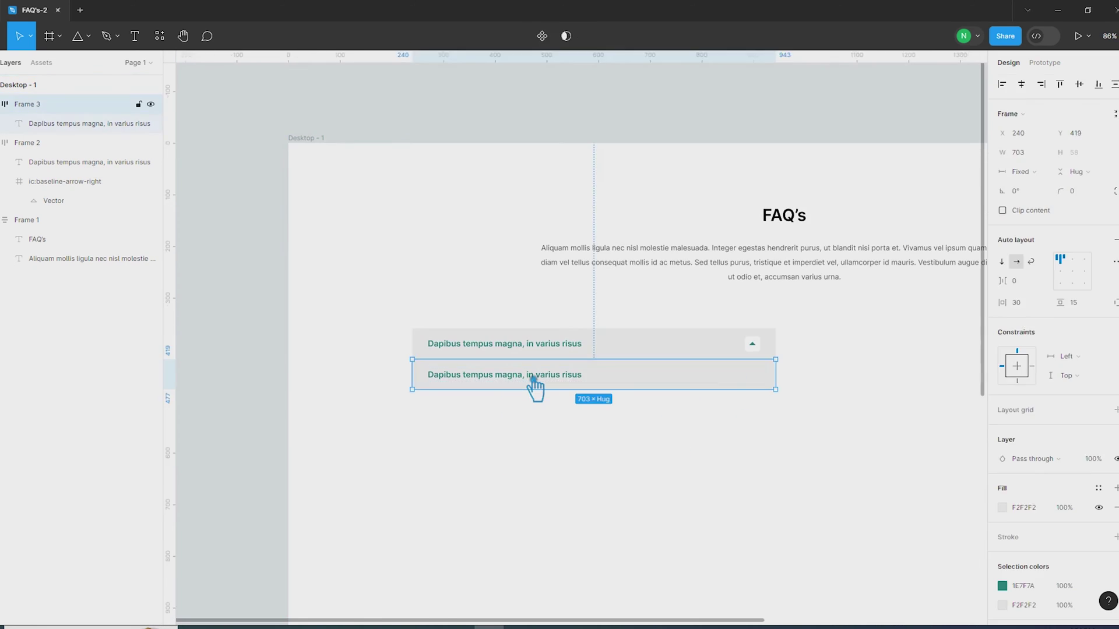
- Extend the text box inside the duplicated row to a width of 643
left_click(534, 380)
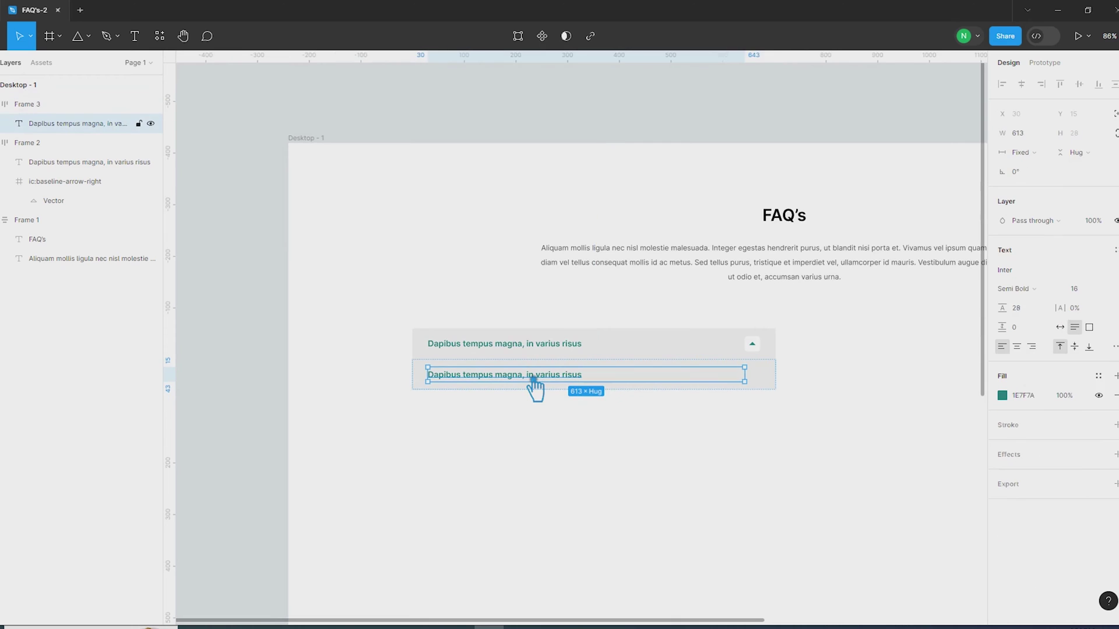
left_click(535, 386)
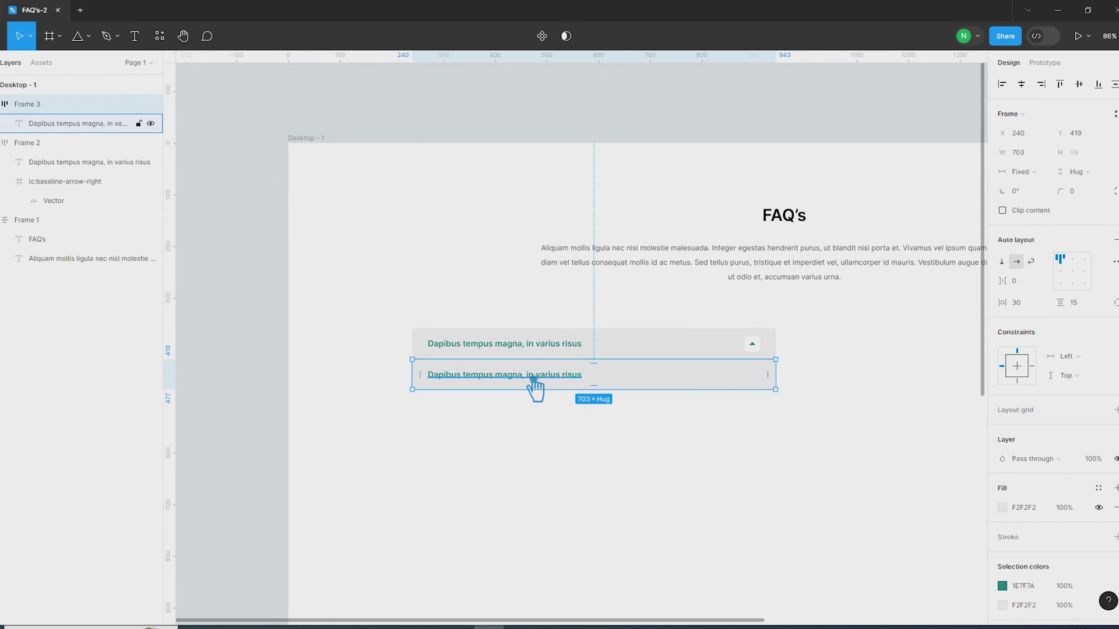
left_click(587, 390)
left_click_drag(757, 382, 772, 380)
scroll(778, 387, "up", 5)
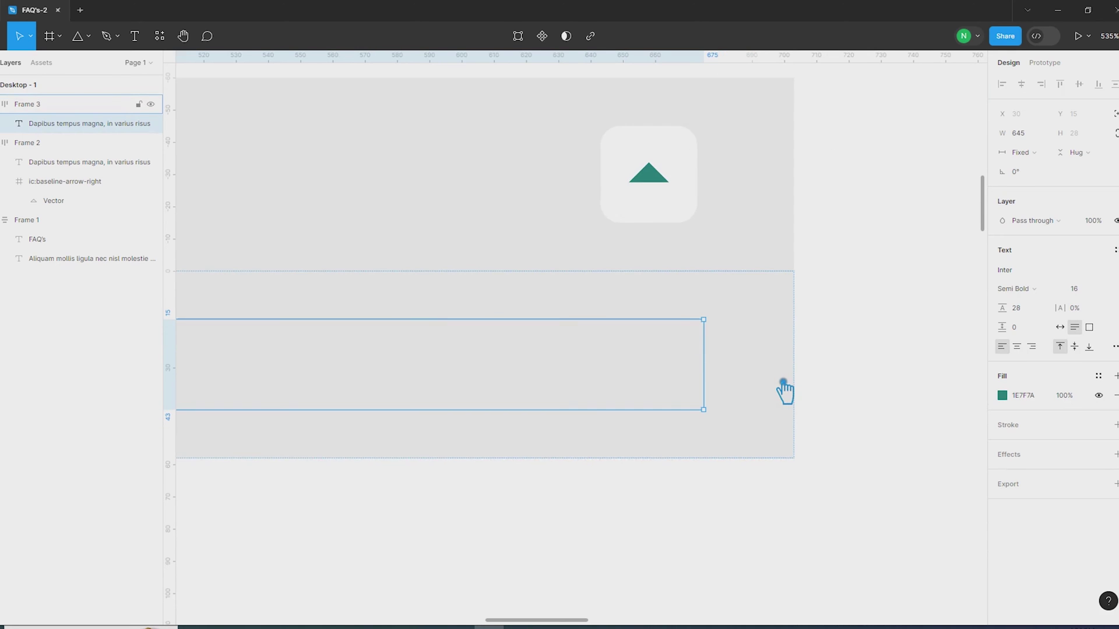
scroll(762, 392, "up", 10)
left_click_drag(385, 370, 313, 369)
scroll(393, 380, "down", 15)
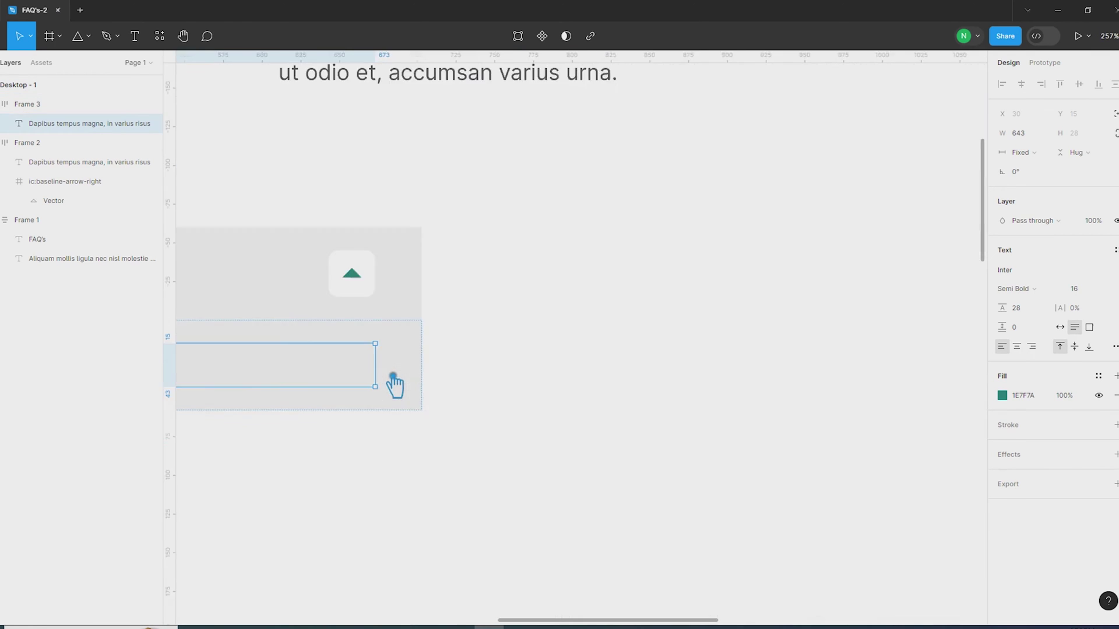
- Change the duplicated row's fill to FBFAFA
left_click(728, 365)
left_click(659, 357)
left_click(1002, 507)
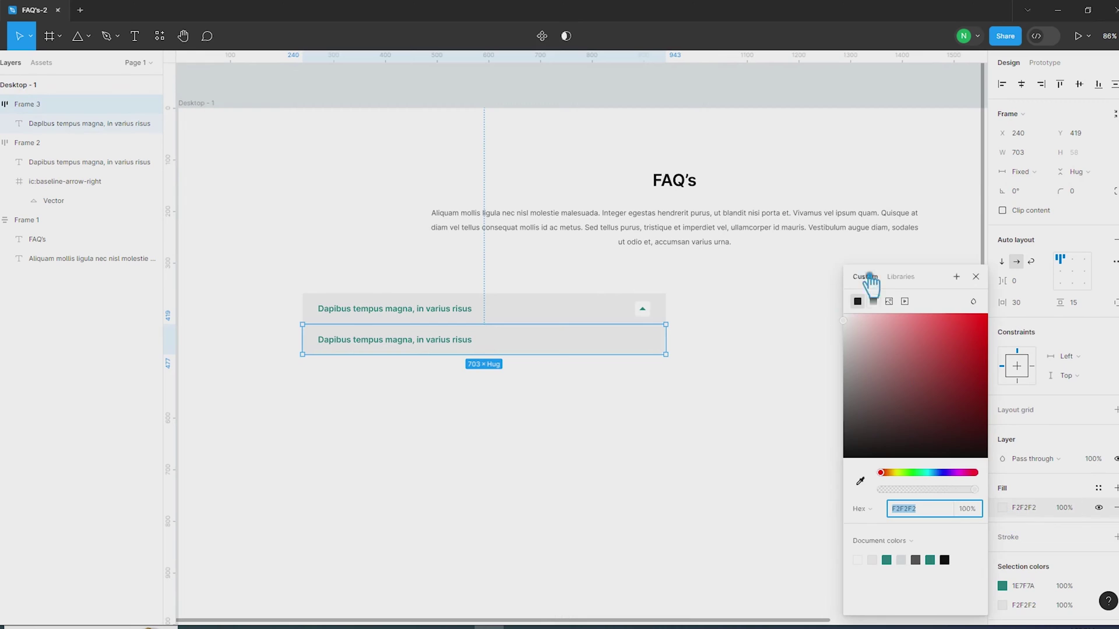
type("FBFAFA")
key("Return")
left_click(670, 402)
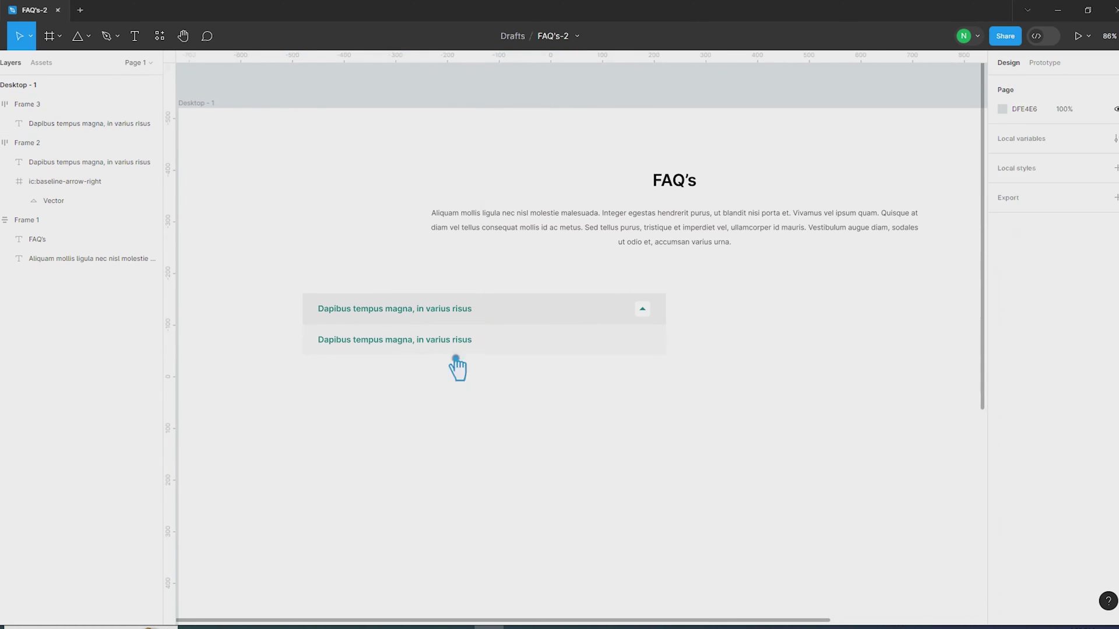
- Give the duplicated row's text a line height of 18 and the Regular weight
double_click(462, 344)
left_click(1032, 311)
type("18")
key("Return")
left_click(1014, 289)
left_click(1014, 260)
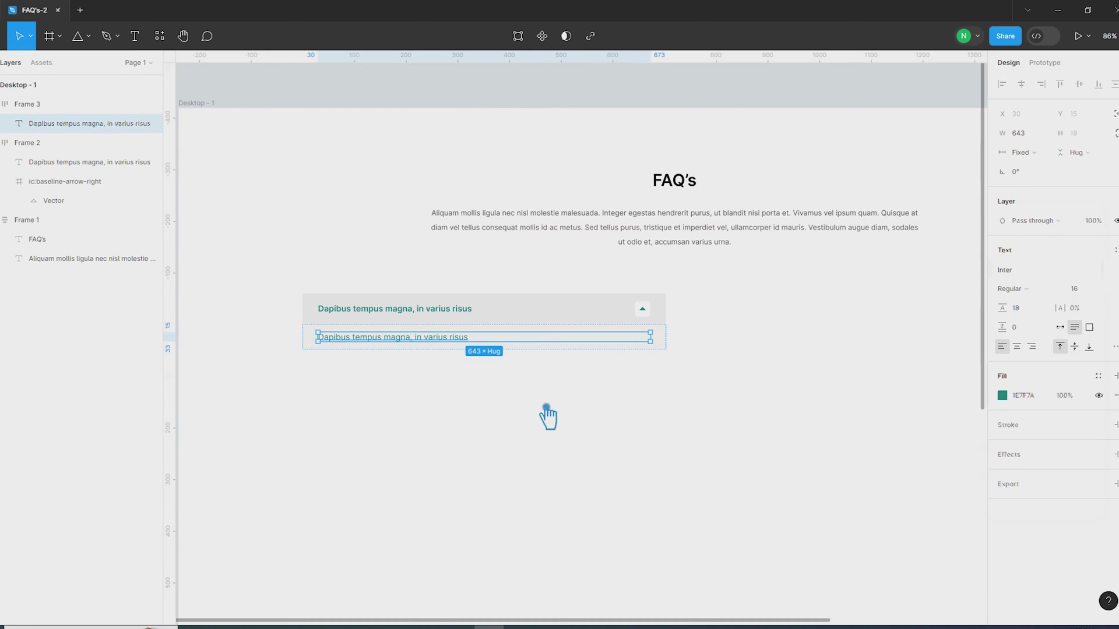
- Set the upper row's question text to font size 18
left_click(388, 317)
left_click(1100, 288)
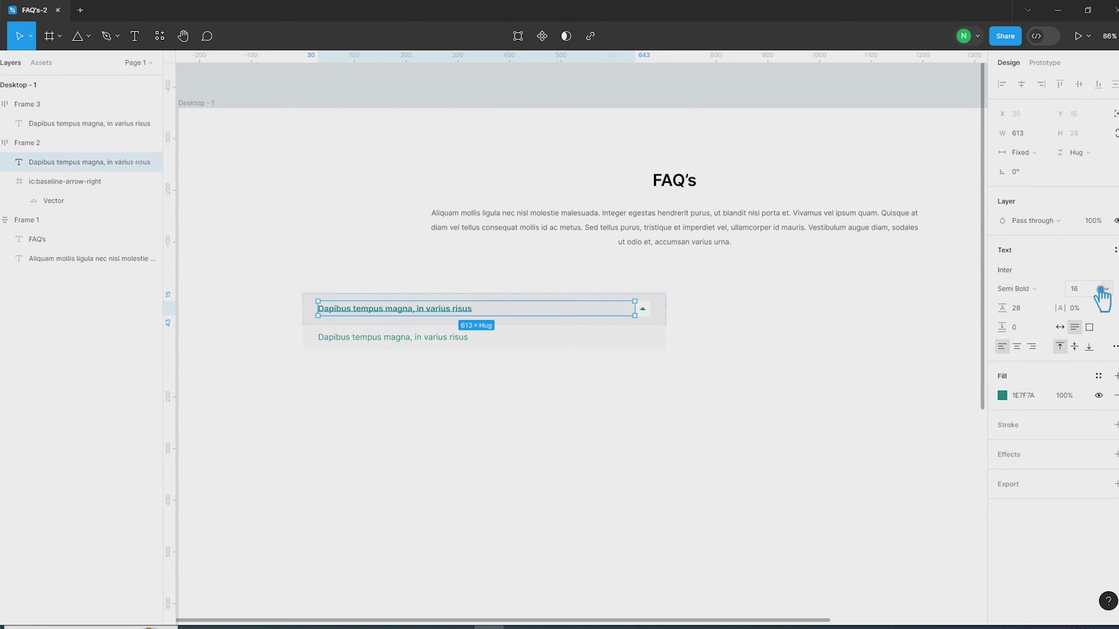
type("18")
key("Return")
- Set the line height of the duplicated row's text to Auto
left_click(415, 339)
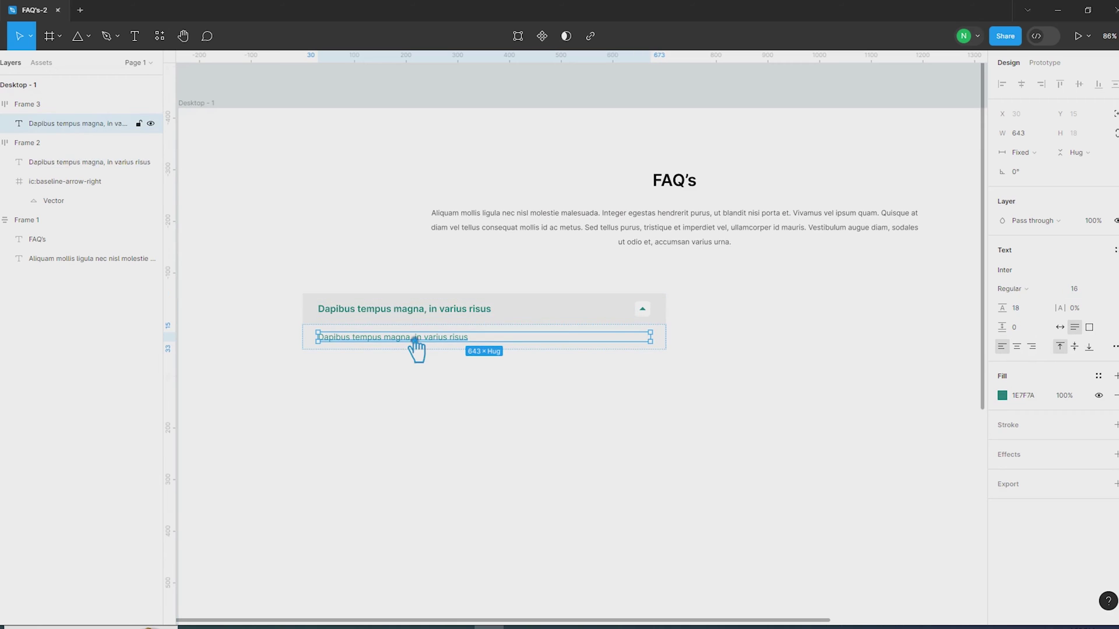
left_click(1043, 308)
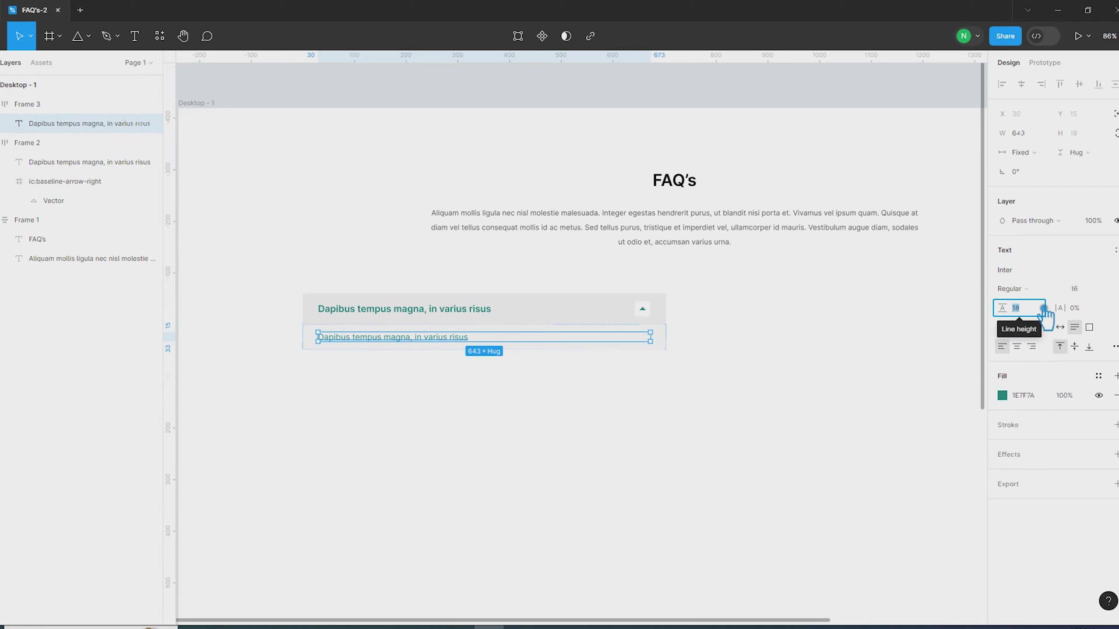
type("auto")
key("Return")
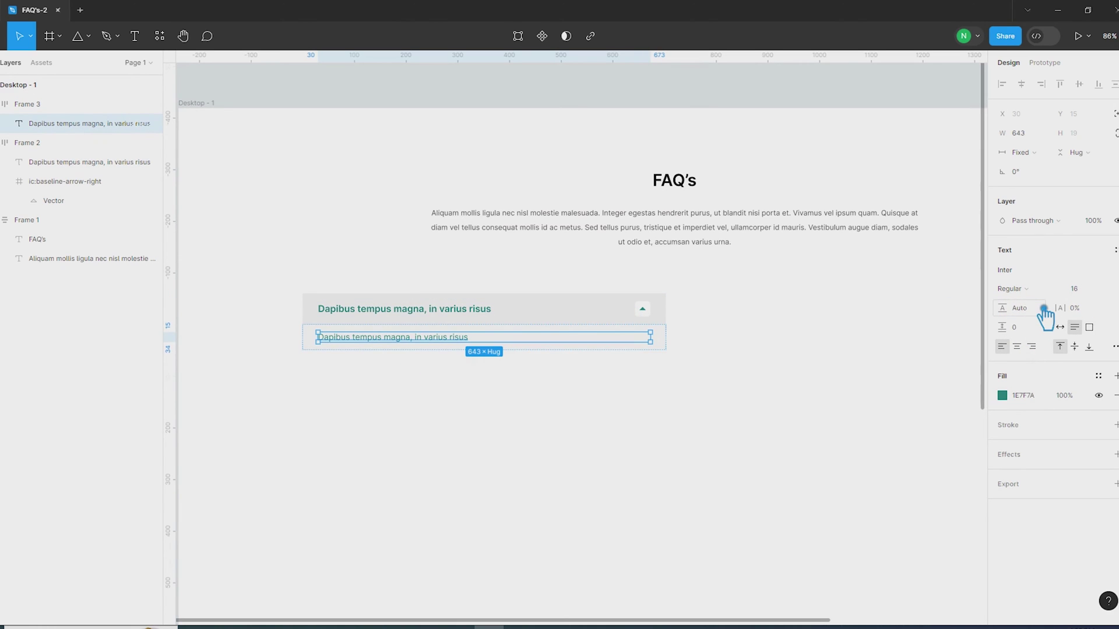
- Set the line height of the lower row's answer text to 28
left_click(1045, 311)
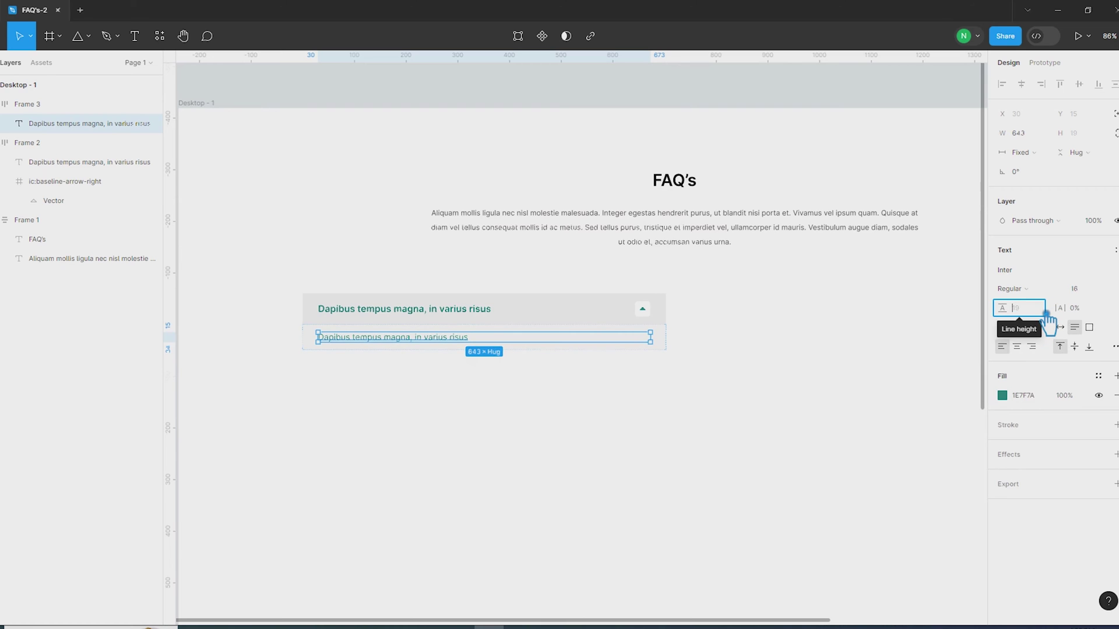
type("28")
key("Return")
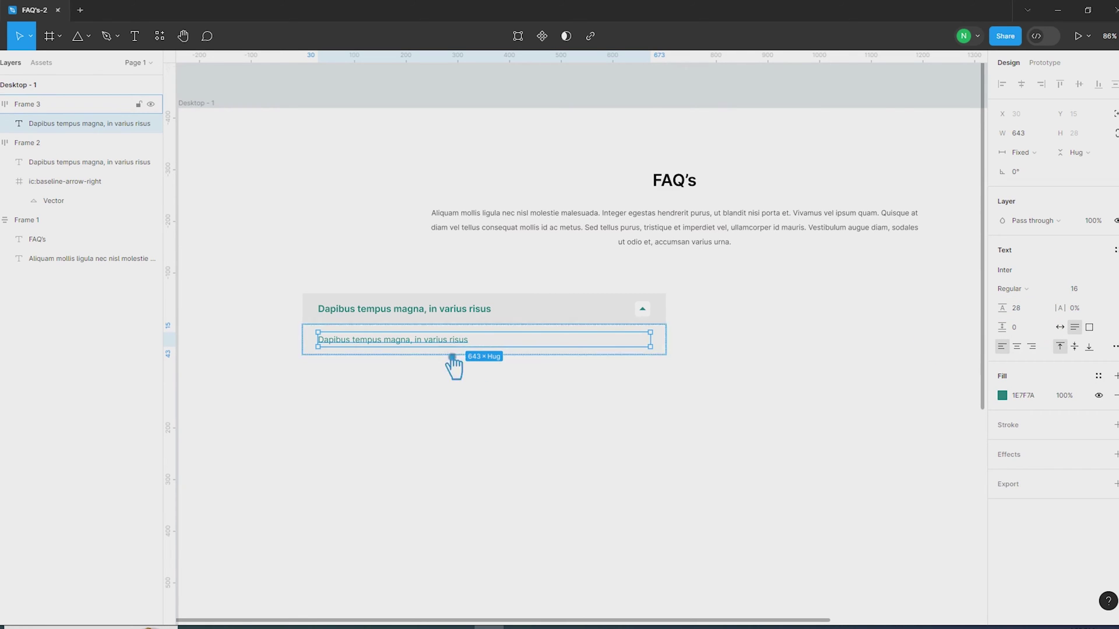
- Fill the lower row's text with Extra Long Lorem Ipsum from the Content Reel plugin
scroll(412, 353, "up", 4)
right_click(461, 335)
mouse_move(519, 515)
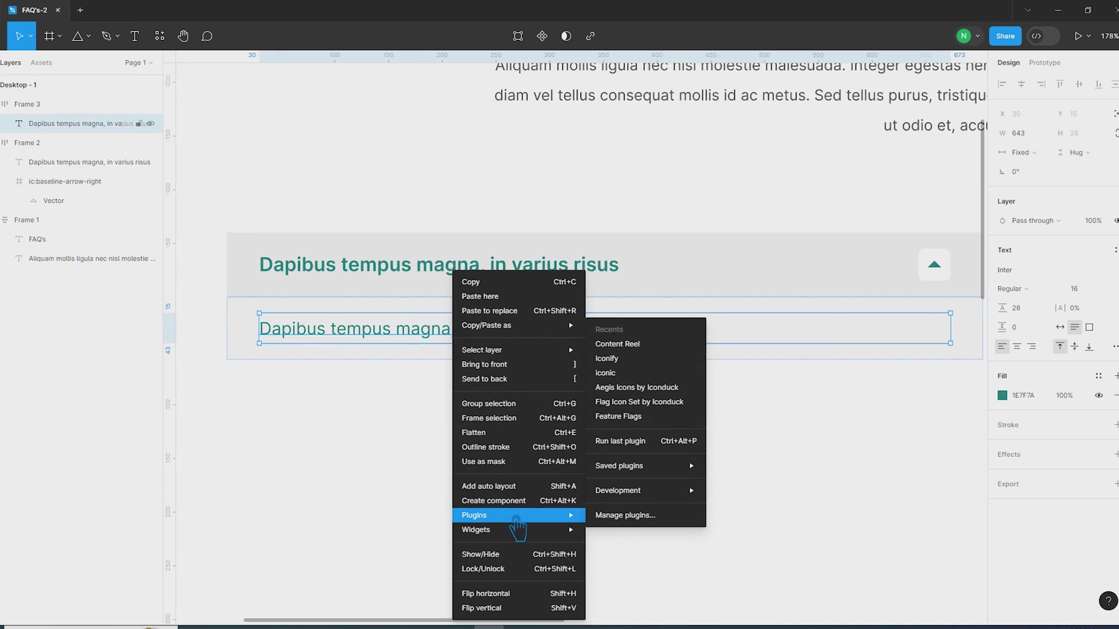
left_click(688, 345)
left_click(50, 91)
left_click(81, 116)
type("lorem")
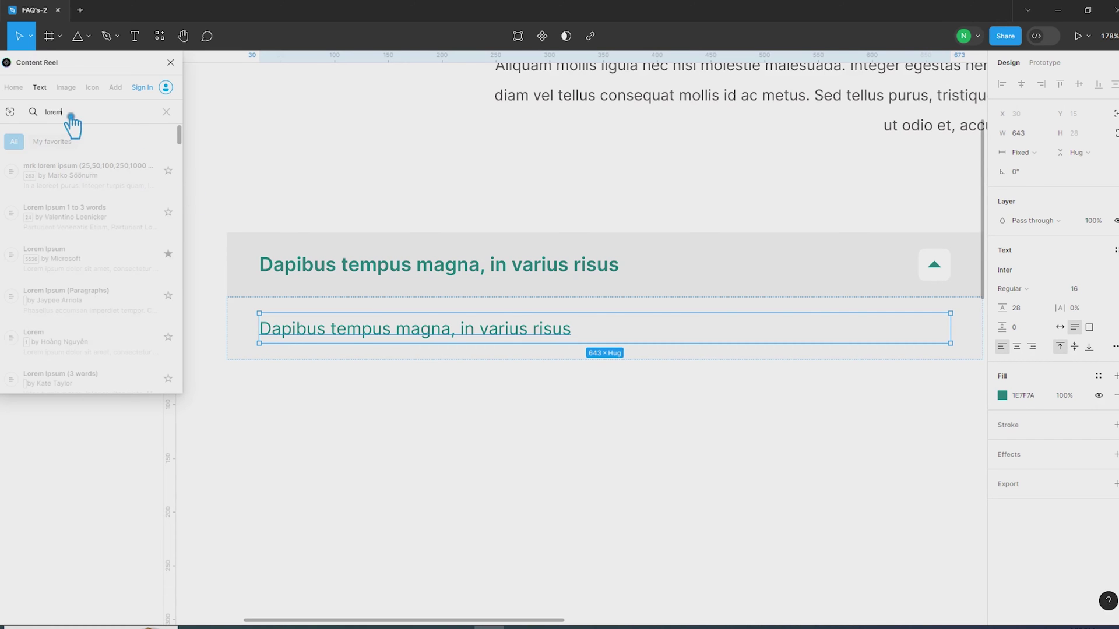
left_click_drag(191, 146, 170, 399)
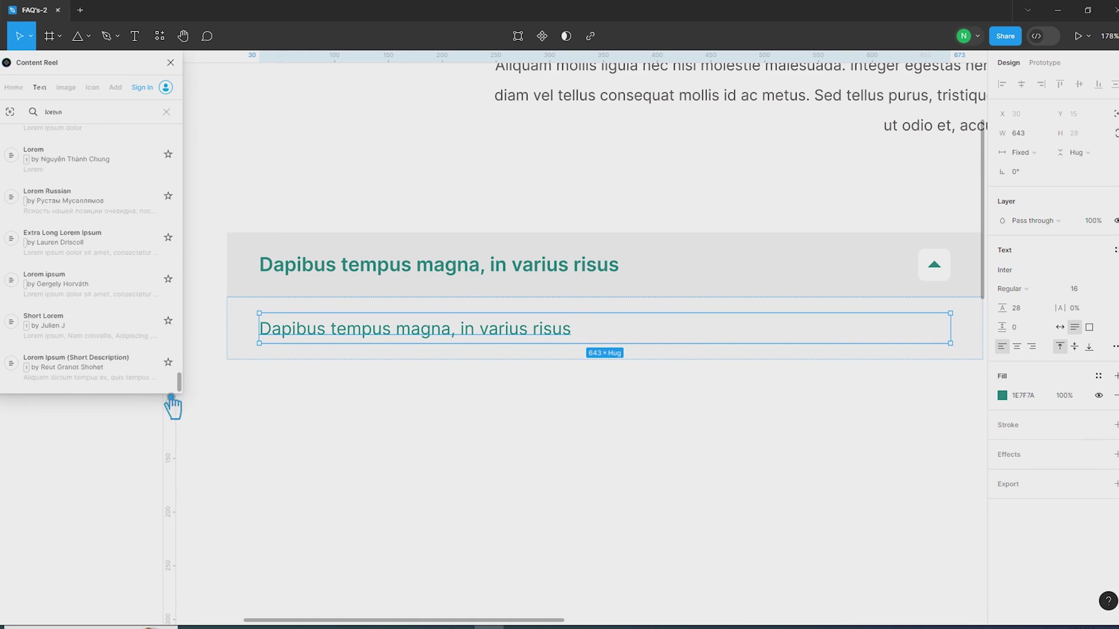
left_click(88, 240)
left_click(150, 375)
scroll(484, 385, "down", 3)
left_click(143, 375)
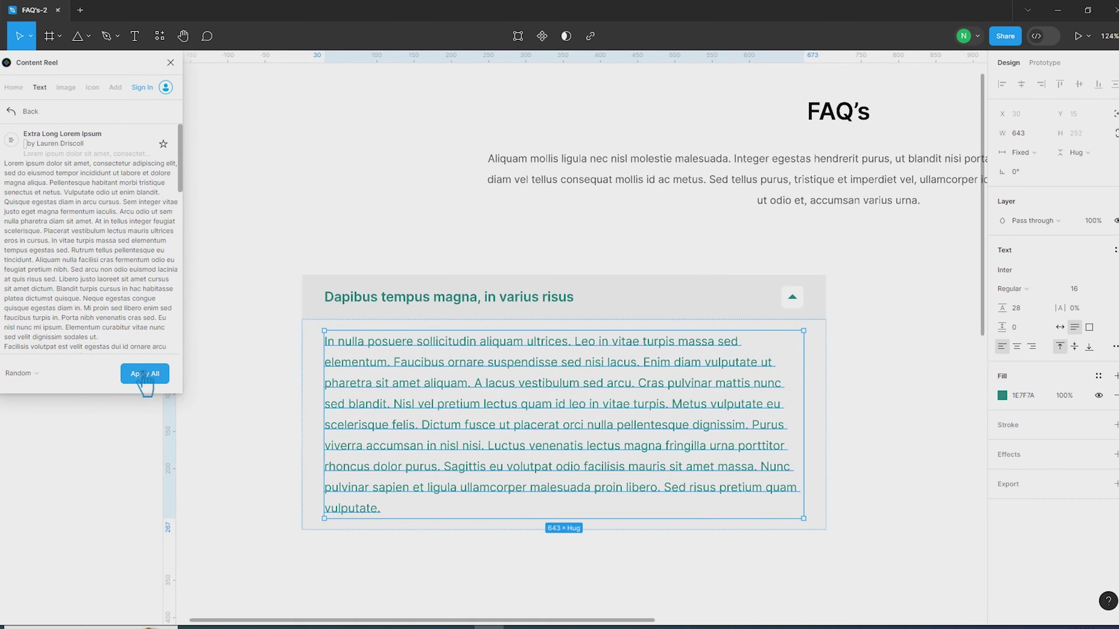
- Shorten the answer paragraph by deleting everything after "Nisl vel pretium lectus quam id leo in vitae turpis."
double_click(775, 412)
left_click(678, 423)
left_click_drag(672, 404, 806, 582)
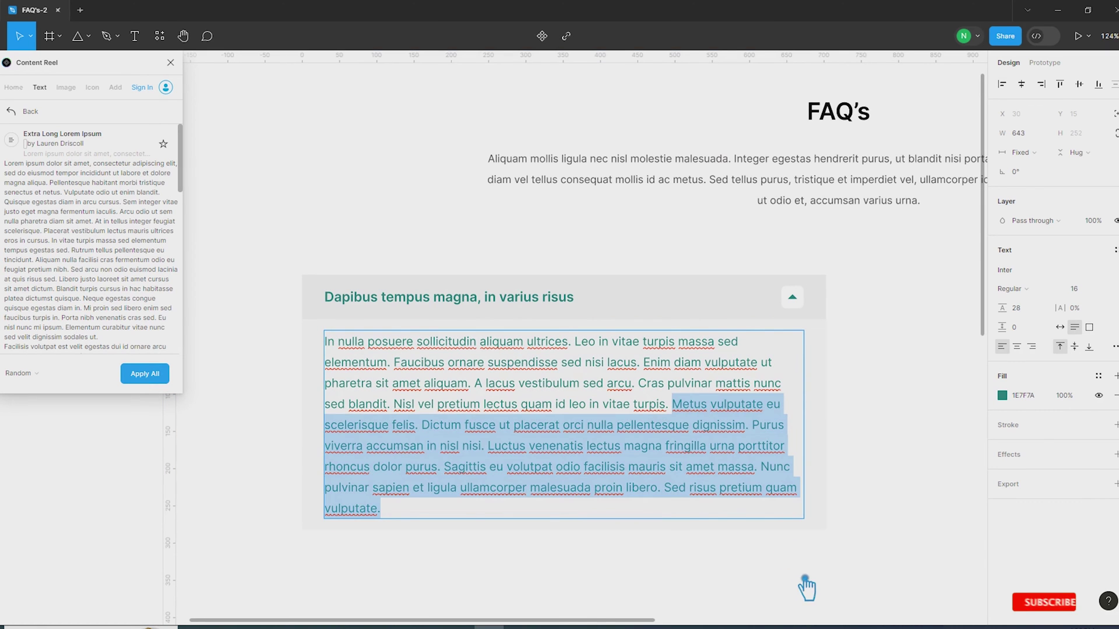
key("BackSpace")
key("Escape")
left_click(682, 505)
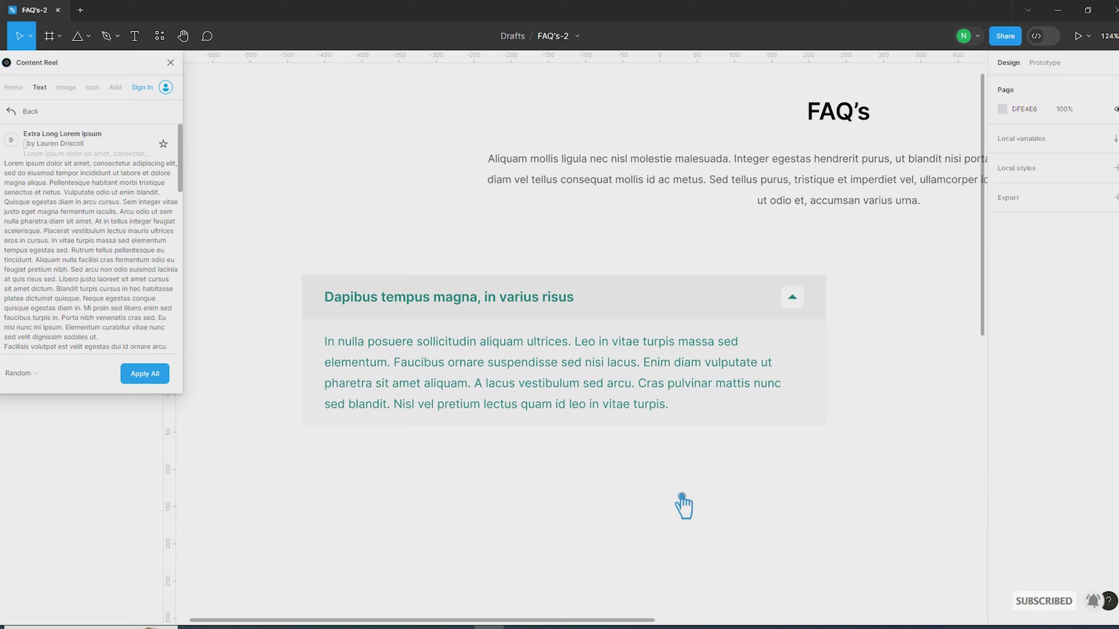
- Recolor the answer paragraph to the gray 707777
scroll(790, 487, "down", 5)
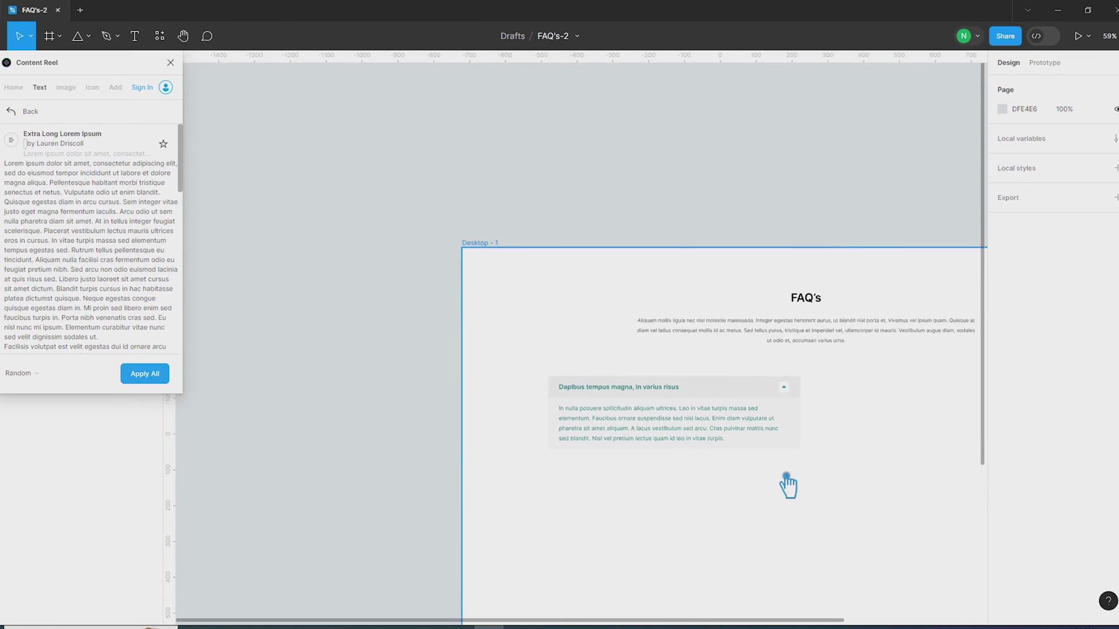
scroll(787, 488, "up", 3)
left_click(592, 423)
left_click(1003, 395)
left_click(854, 420)
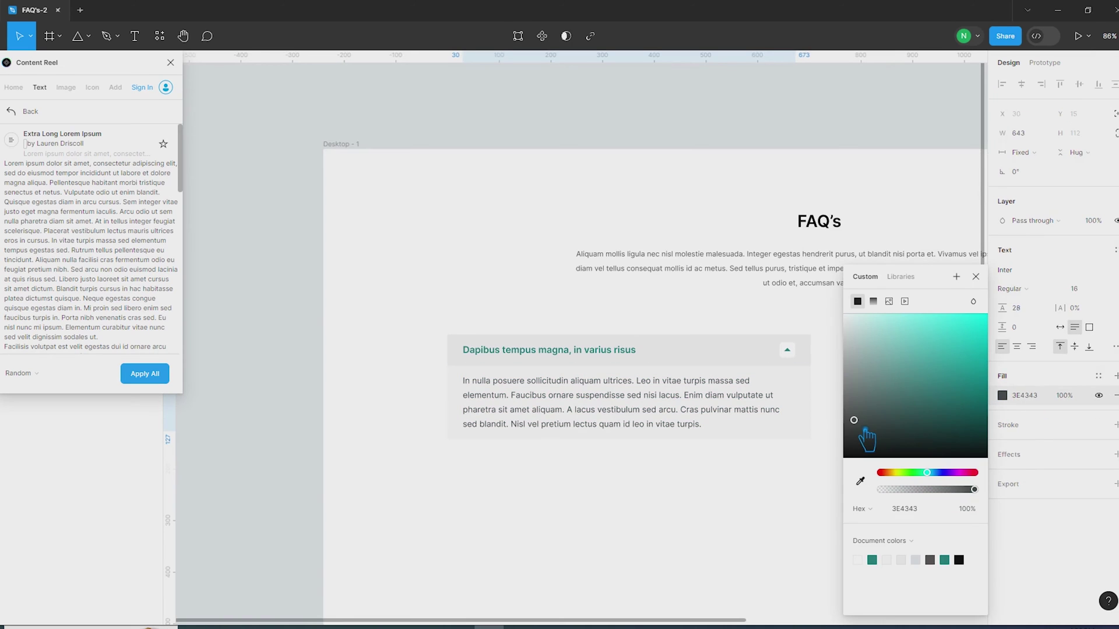
mouse_move(860, 437)
left_mouse_down()
mouse_move(865, 384)
mouse_move(861, 399)
left_mouse_up()
left_click(604, 533)
- Combine the question row and the answer row into one vertical auto layout with 0 spacing
left_click_drag(812, 504, 673, 400)
scroll(673, 399, "down", 3)
left_click_drag(775, 457, 694, 427)
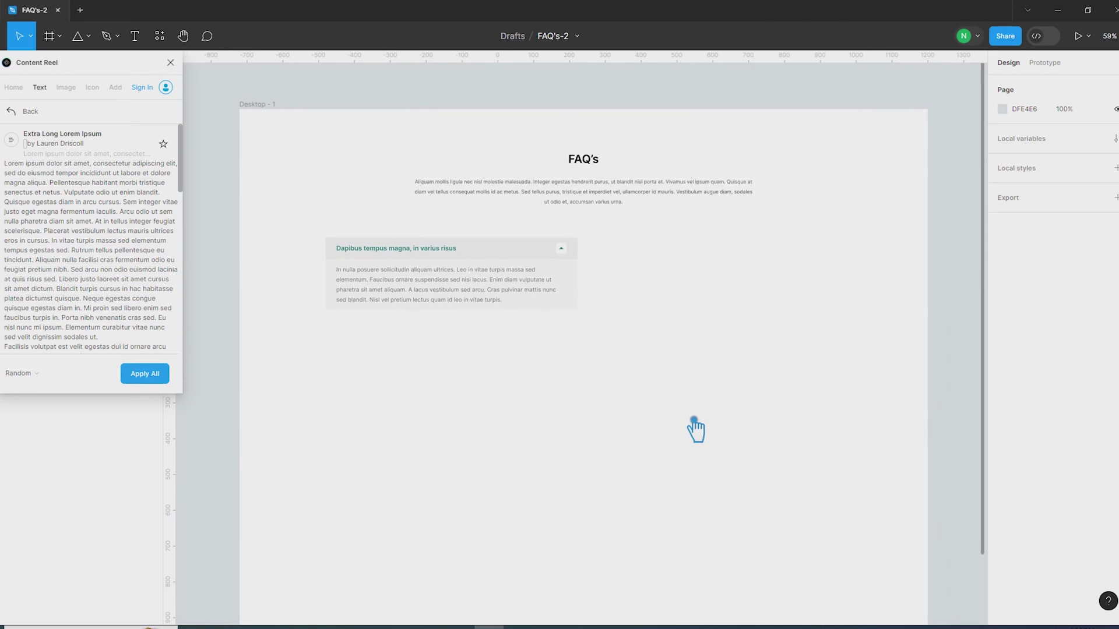
scroll(475, 278, "up", 3)
left_click(475, 278)
left_click(512, 223)
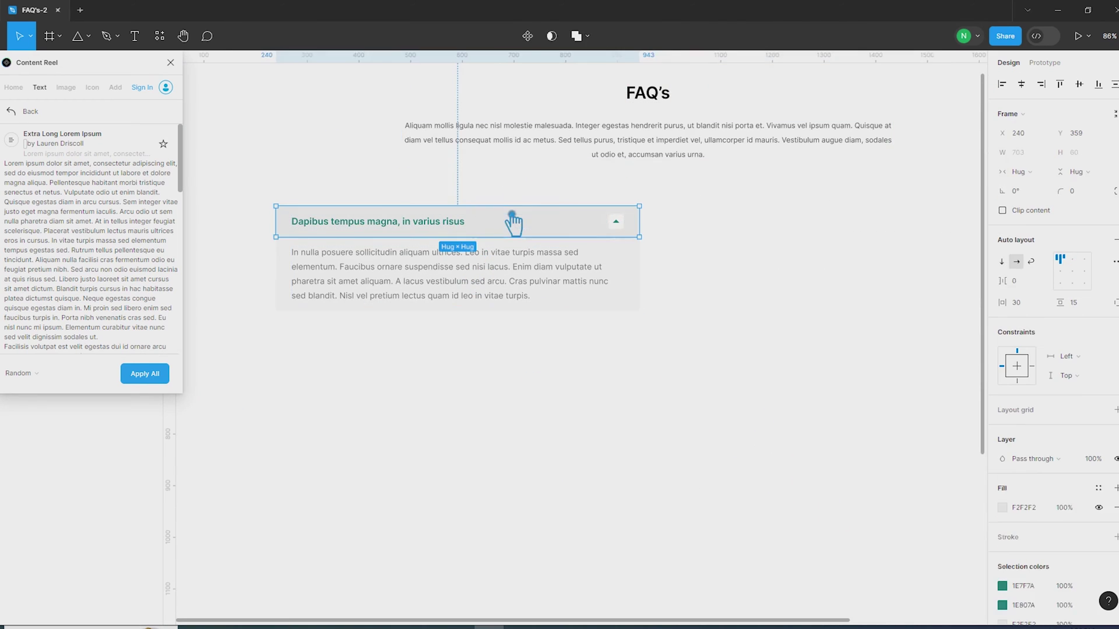
left_click(772, 335)
left_click(641, 286)
left_click(574, 234, "shift")
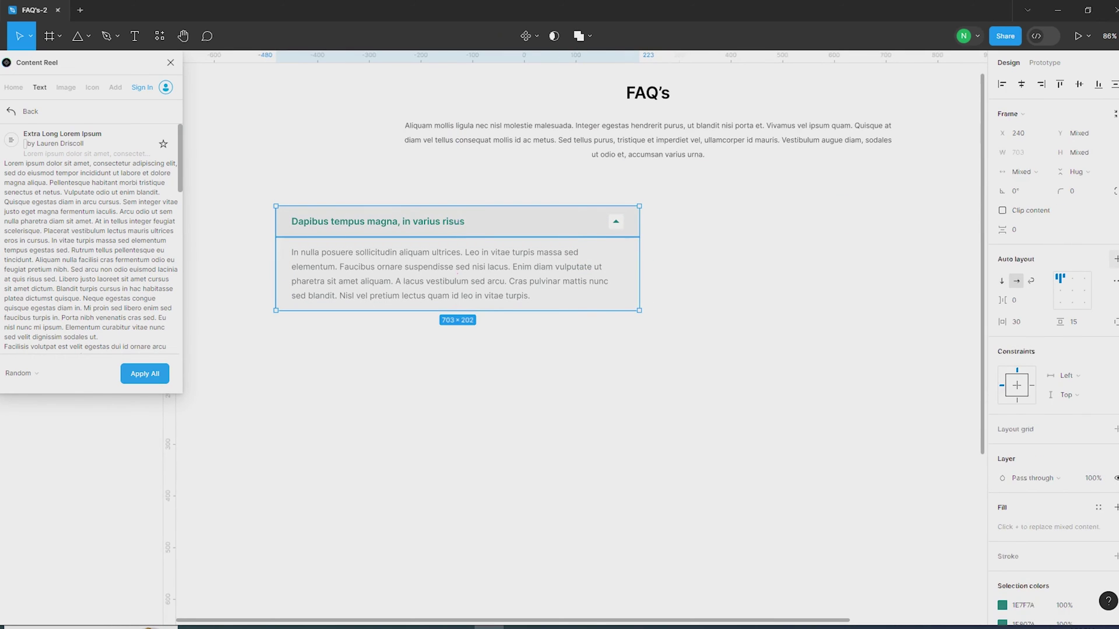
left_click(1116, 260)
left_click(505, 389)
left_click(409, 297, "ctrl")
left_click(414, 321)
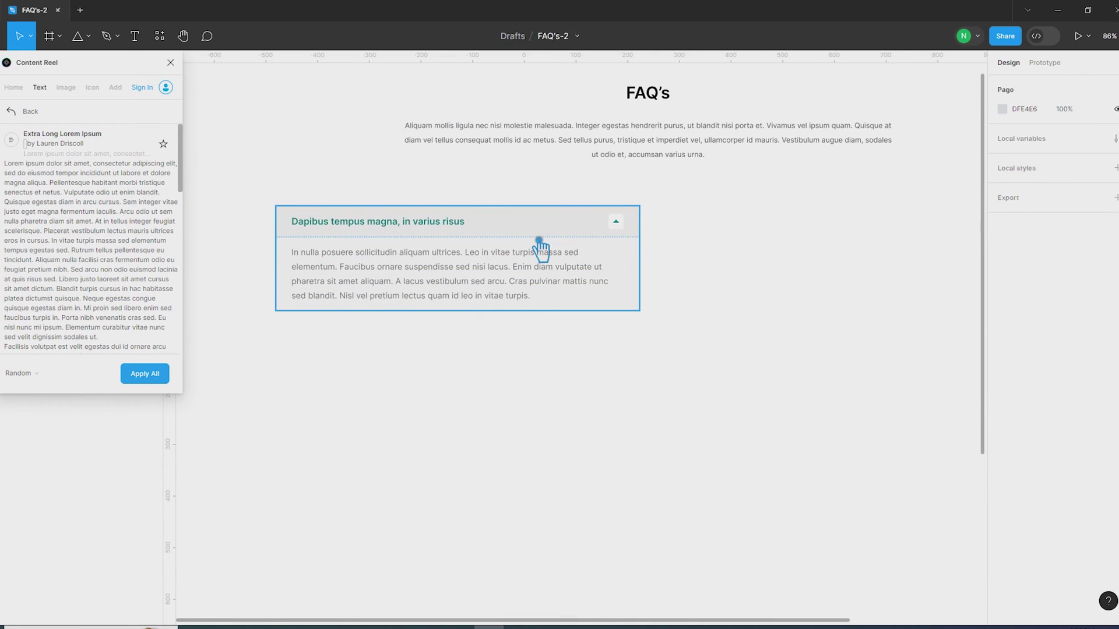
- Nudge the combined accordion item up closer to the intro text, to Y 313
left_click(540, 248)
scroll(540, 248, "down", 3)
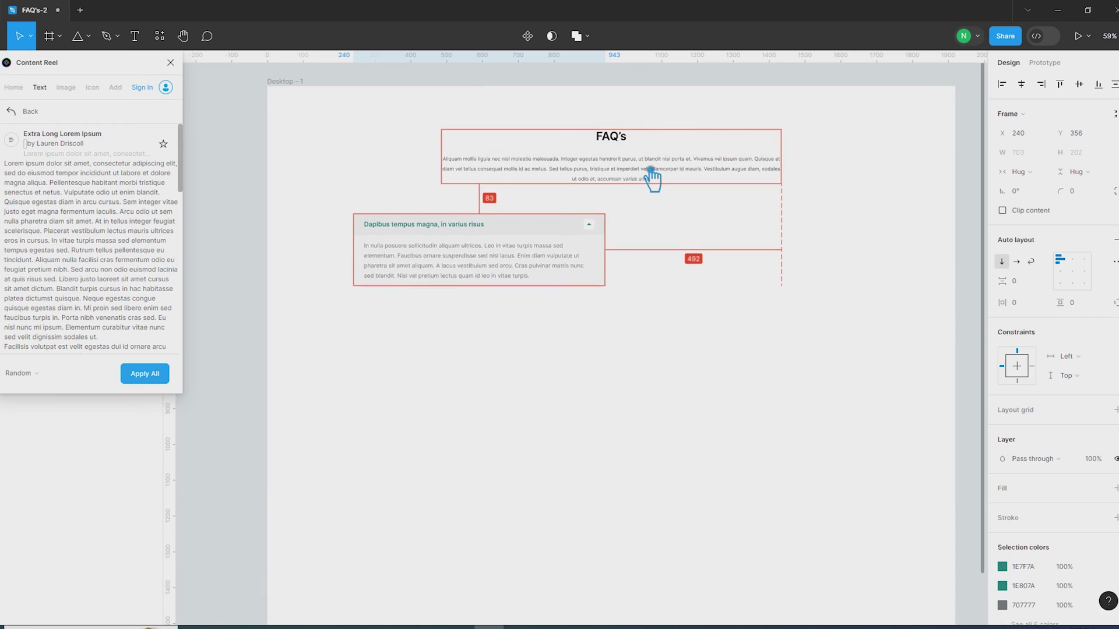
key("shift+Up")
key("shift+Up")
key("Up")
key("Up")
key("Up")
key("Up")
key("Up")
key("Up")
key("shift+Up")
key("shift+Up")
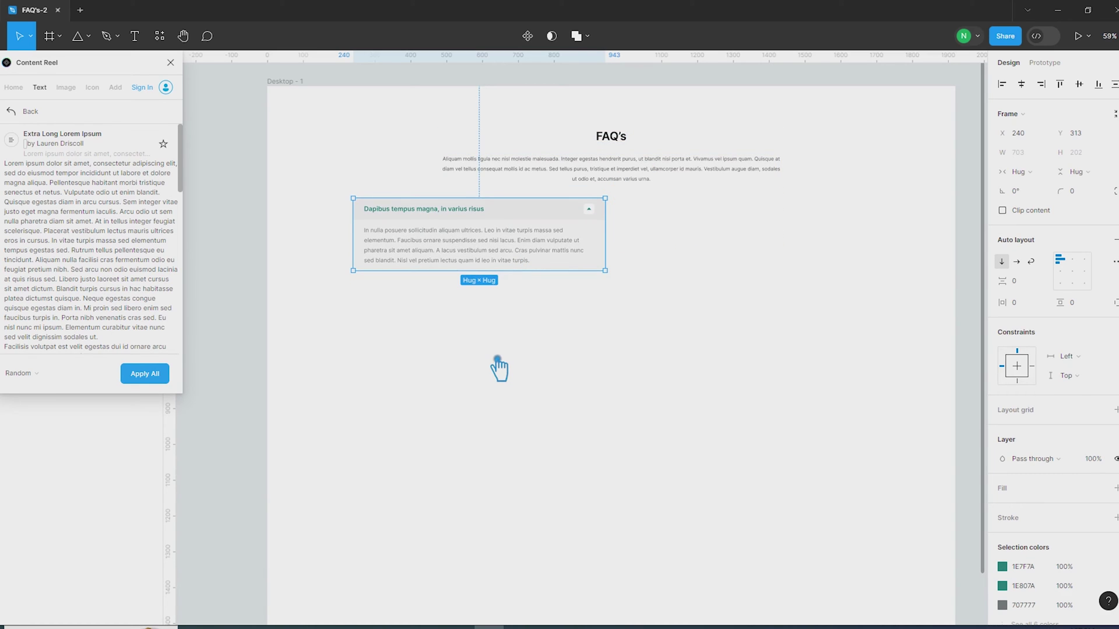
- Duplicate the accordion item four times down the column, leaving 20 px between the copies
key("ctrl+d")
left_click_drag(500, 239, 502, 313)
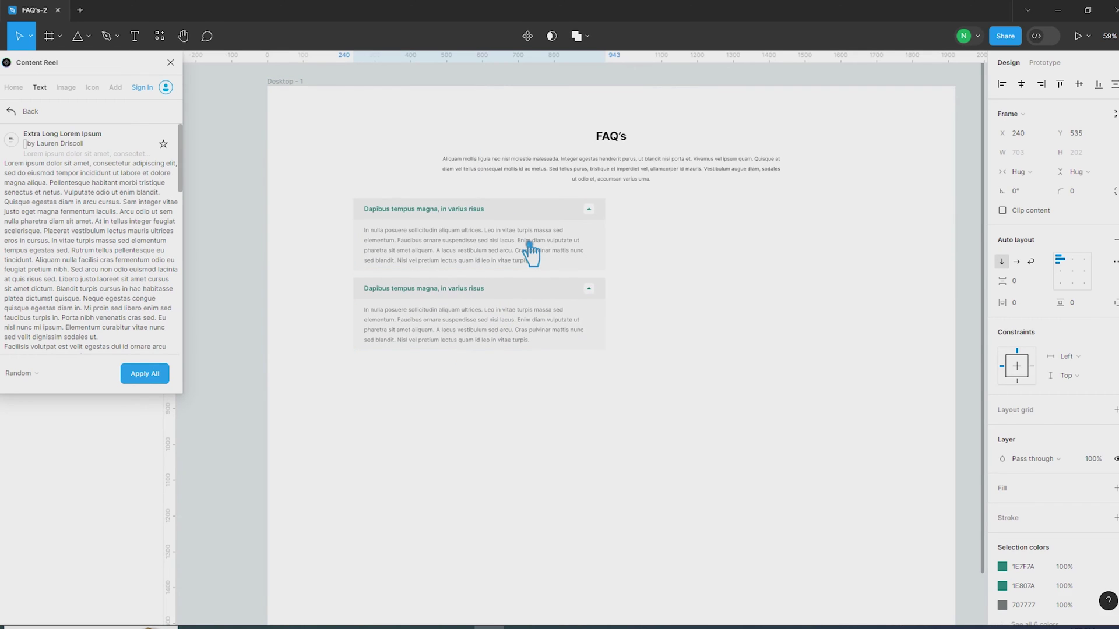
key("ctrl+d")
key("ctrl+d")
key("ctrl+d")
scroll(752, 431, "down", 3)
scroll(751, 432, "up", 2)
- Wrap all five accordion items in a vertical auto layout with 20 spacing
left_click(719, 452)
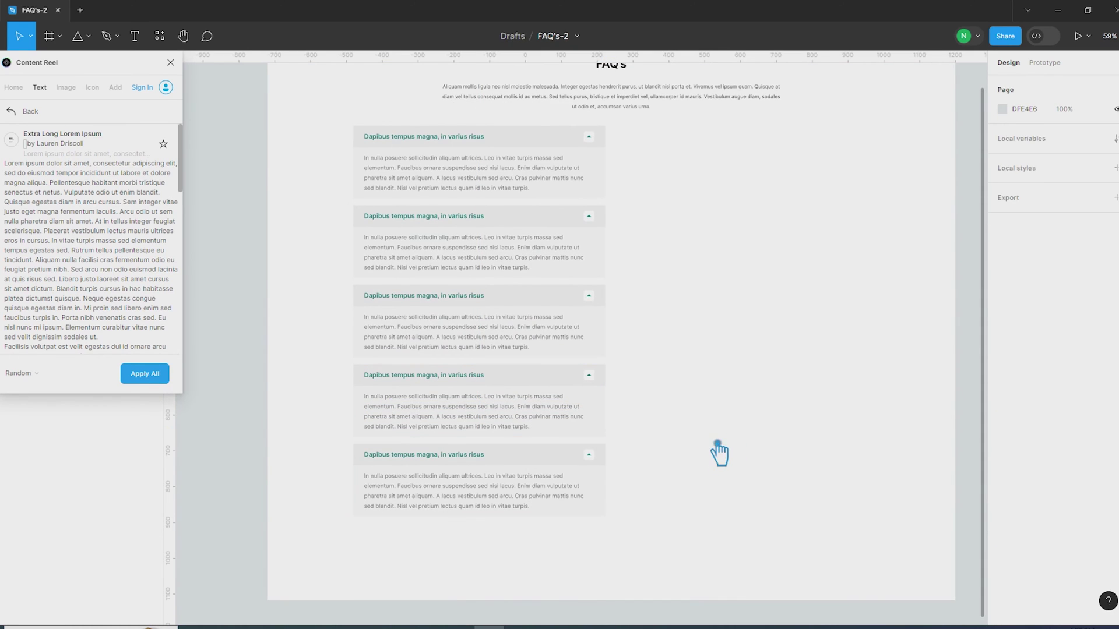
left_click_drag(663, 550, 367, 149)
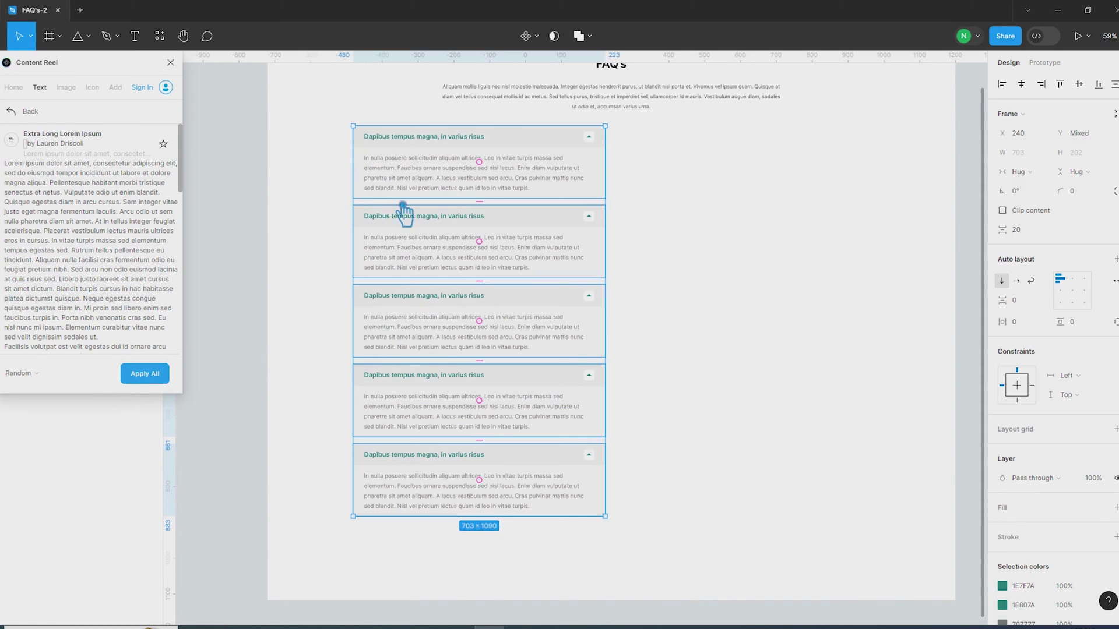
key("shift+a")
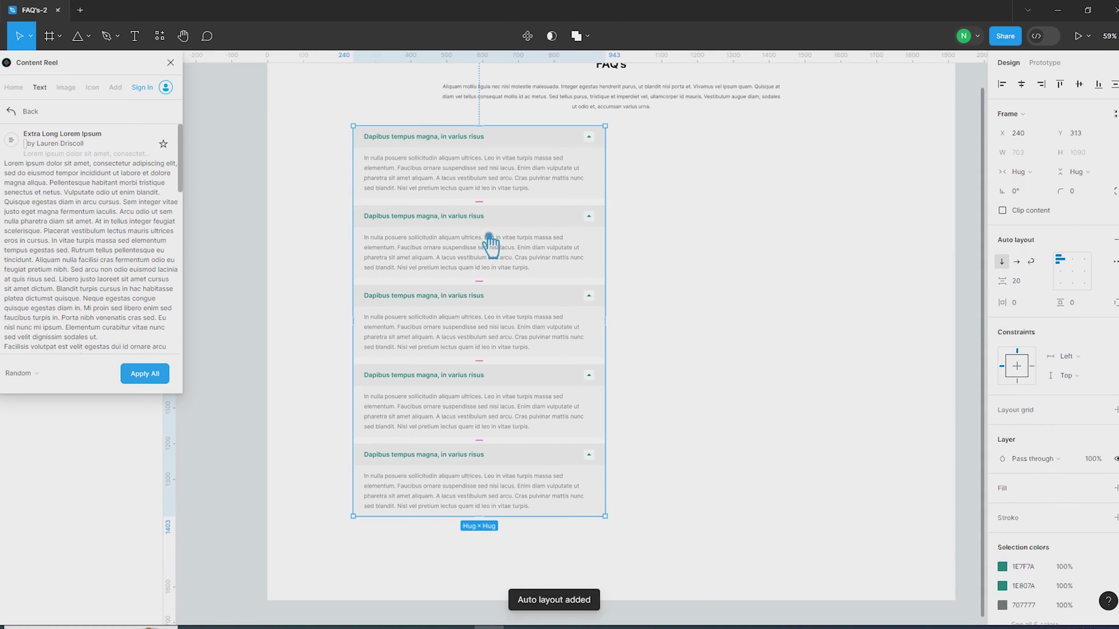
- Duplicate the accordion column to its right, leaving a 30 px gap between the two columns
left_click_drag(500, 243, 734, 242, "alt")
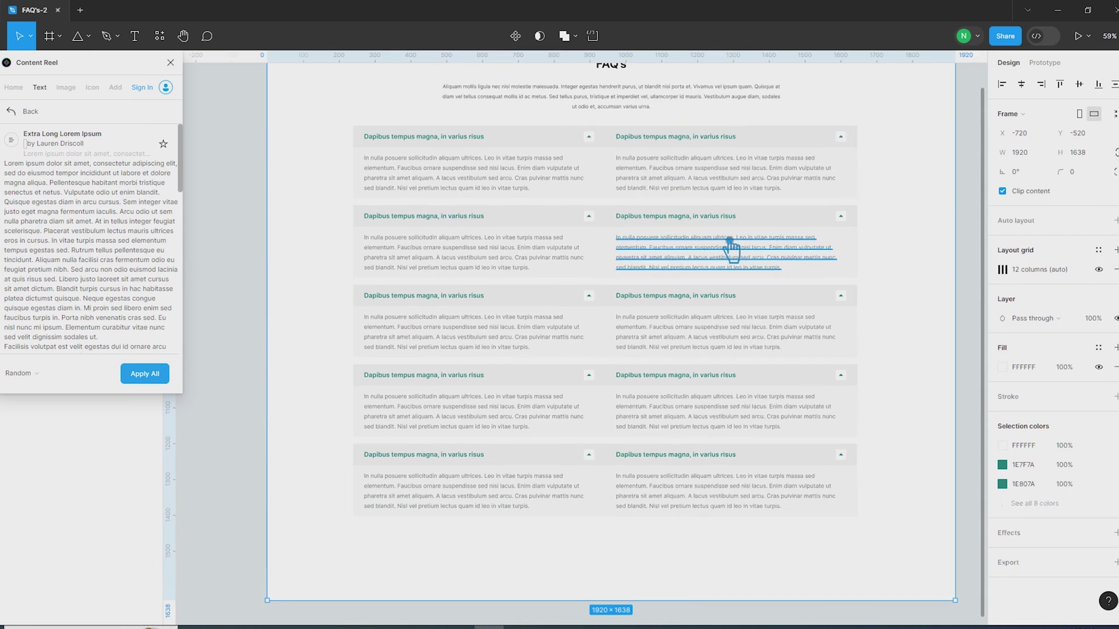
key("shift+Right")
key("shift+Right")
key("shift+Right")
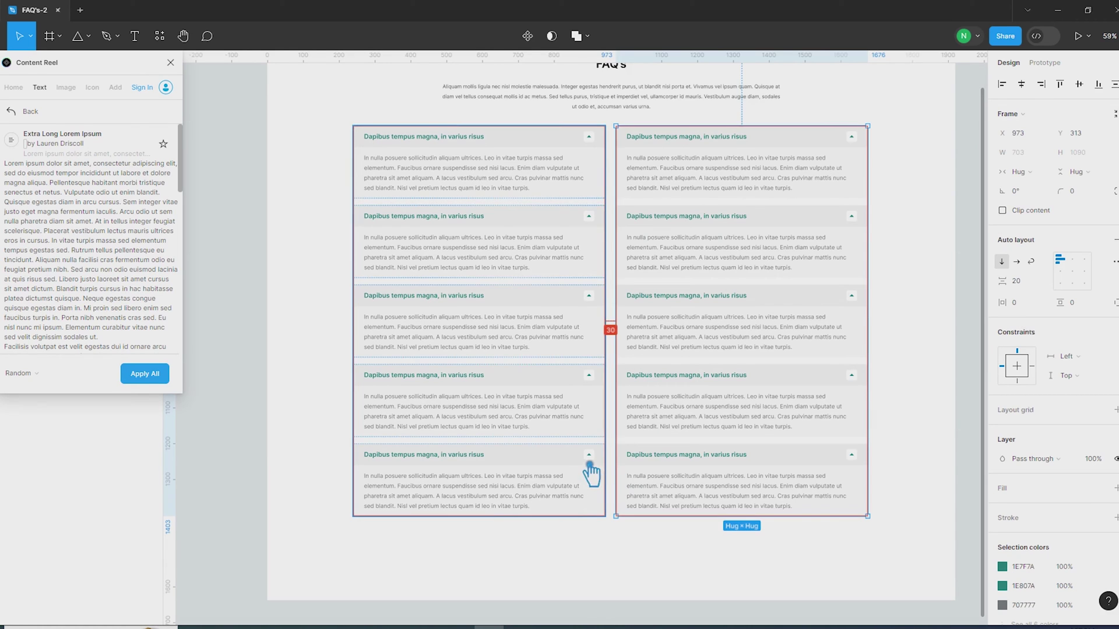
left_click(649, 539)
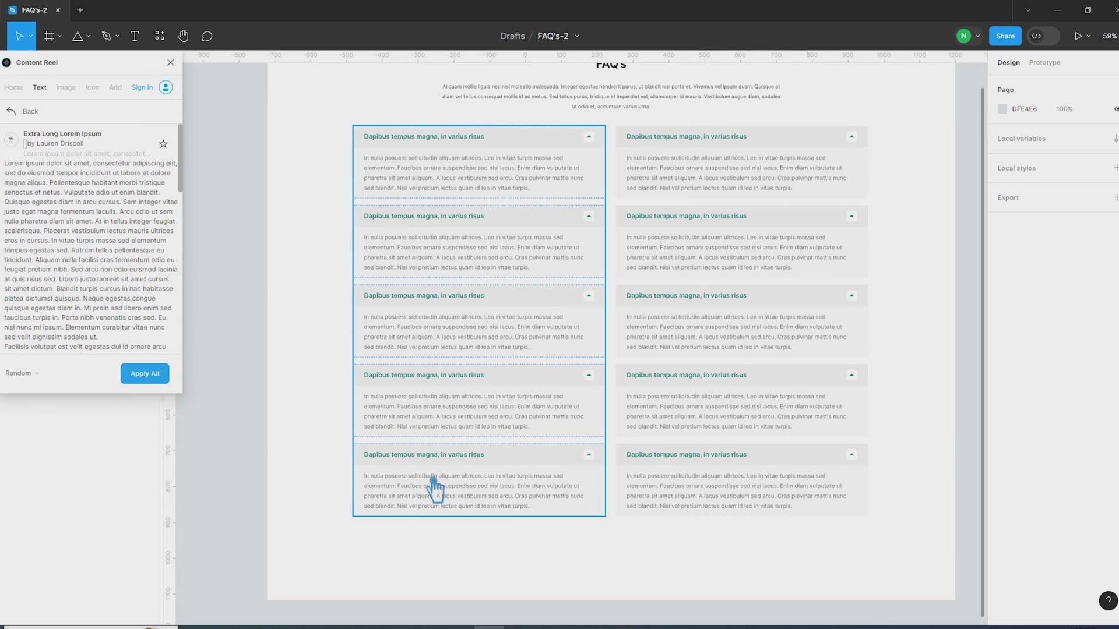
- Try deleting the answer row of the first column's last accordion item, and undo the deletion
double_click(503, 495)
left_click(502, 495)
key("Delete")
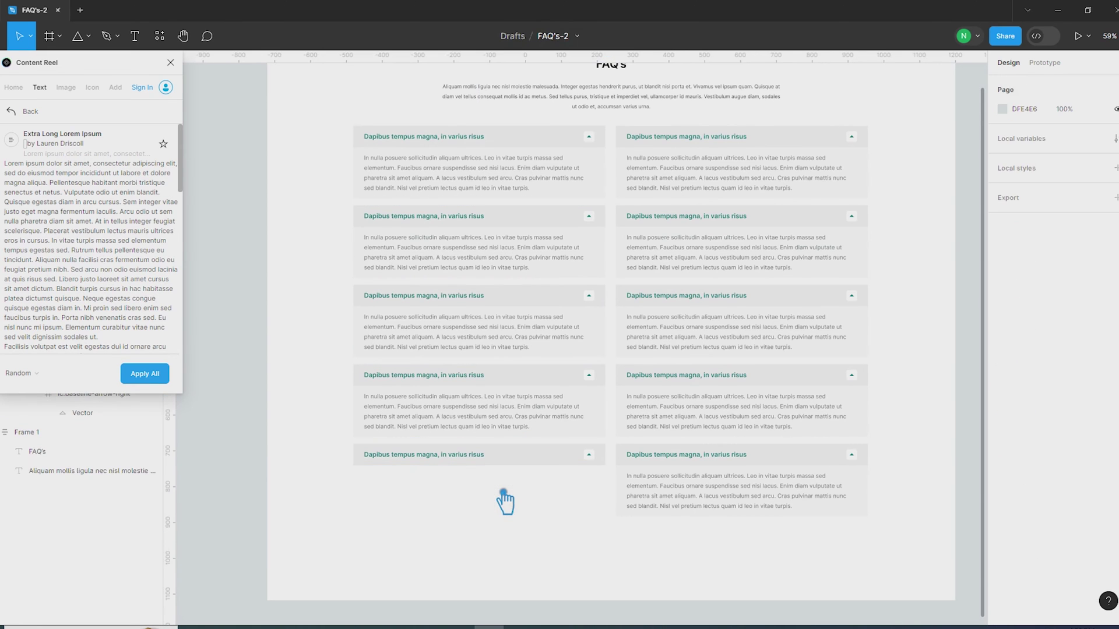
key("ctrl+z")
- Rotate the arrow icon of the first column's third accordion item so it points down
left_click(571, 348)
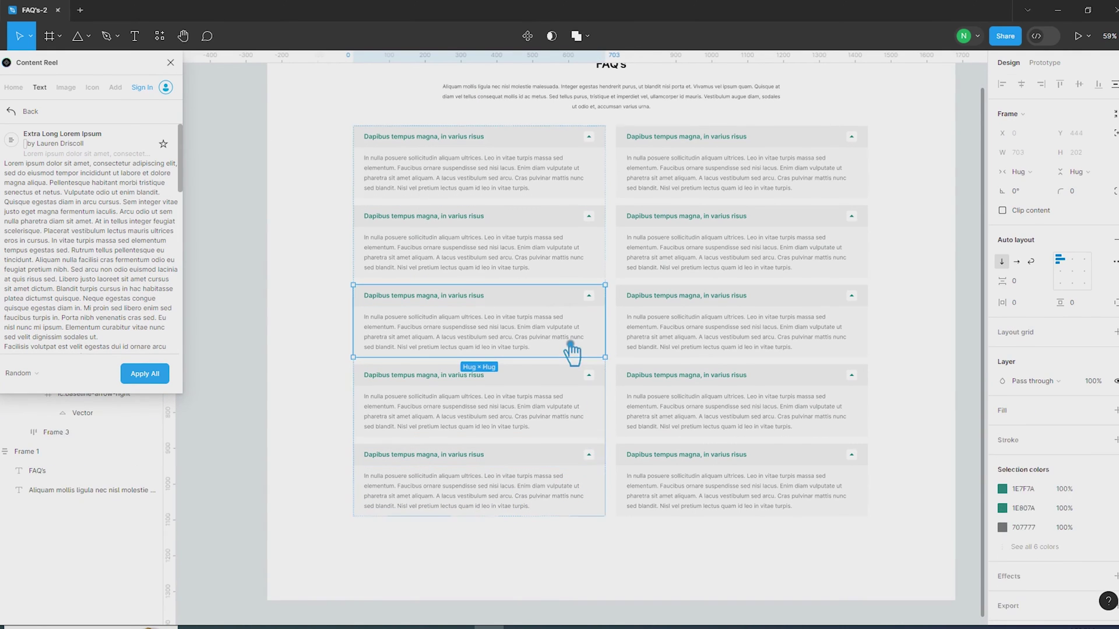
double_click(598, 300)
left_click_drag(600, 307, 513, 319)
- Delete the answer rows of the fourth and fifth accordion items in the first column
left_click(507, 427)
double_click(502, 417)
left_click_drag(502, 418, 459, 450)
key("Delete")
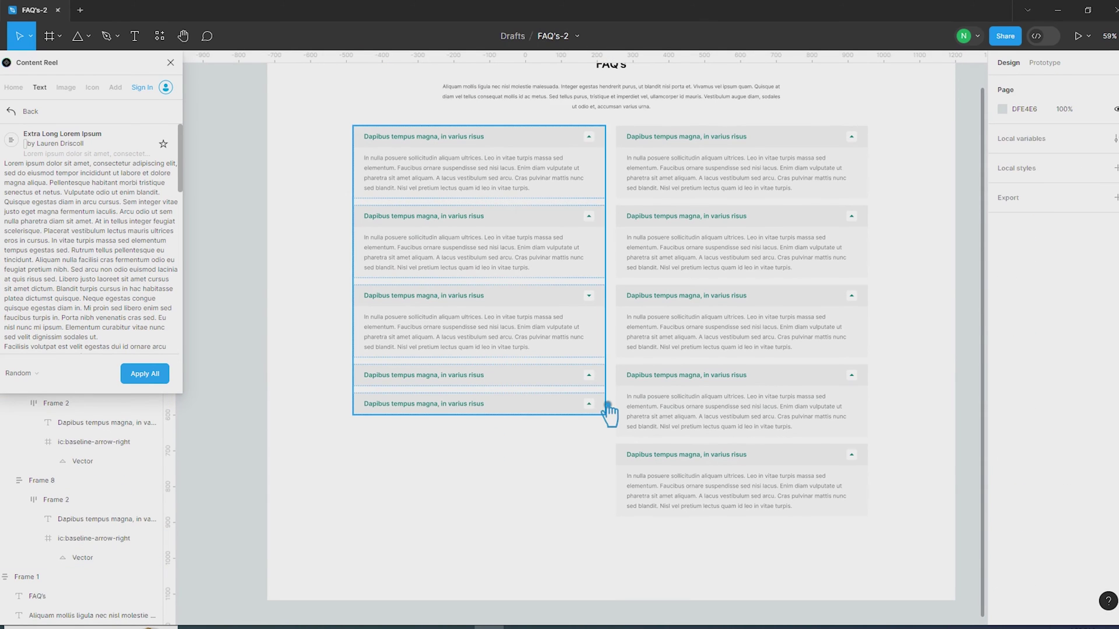
- Rotate the arrow icon of the first column's second accordion item so it points down
double_click(601, 227)
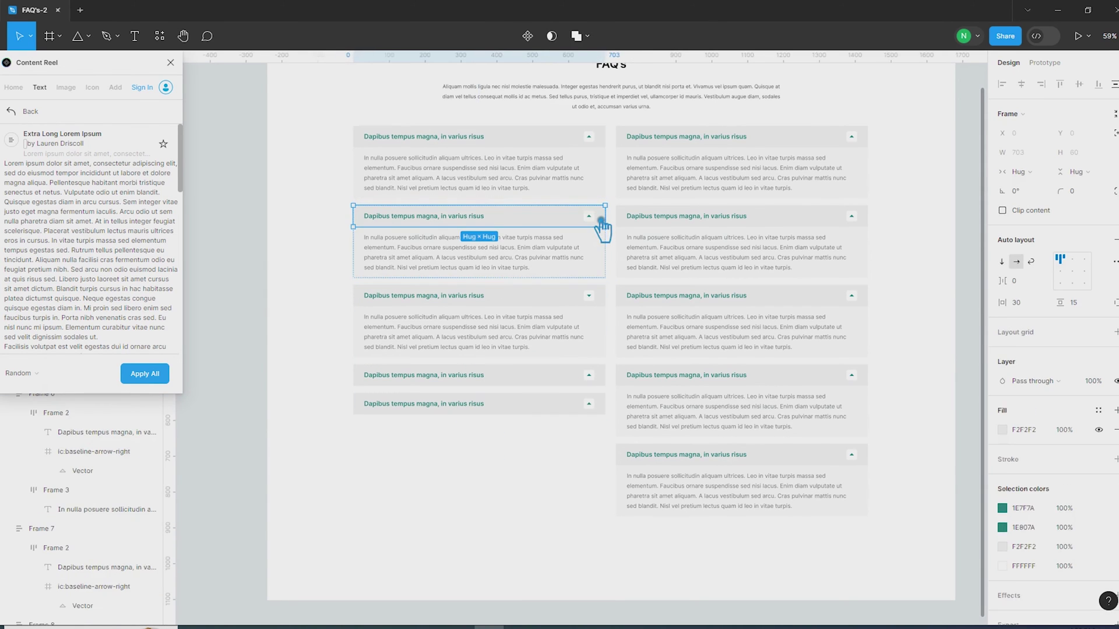
double_click(602, 228)
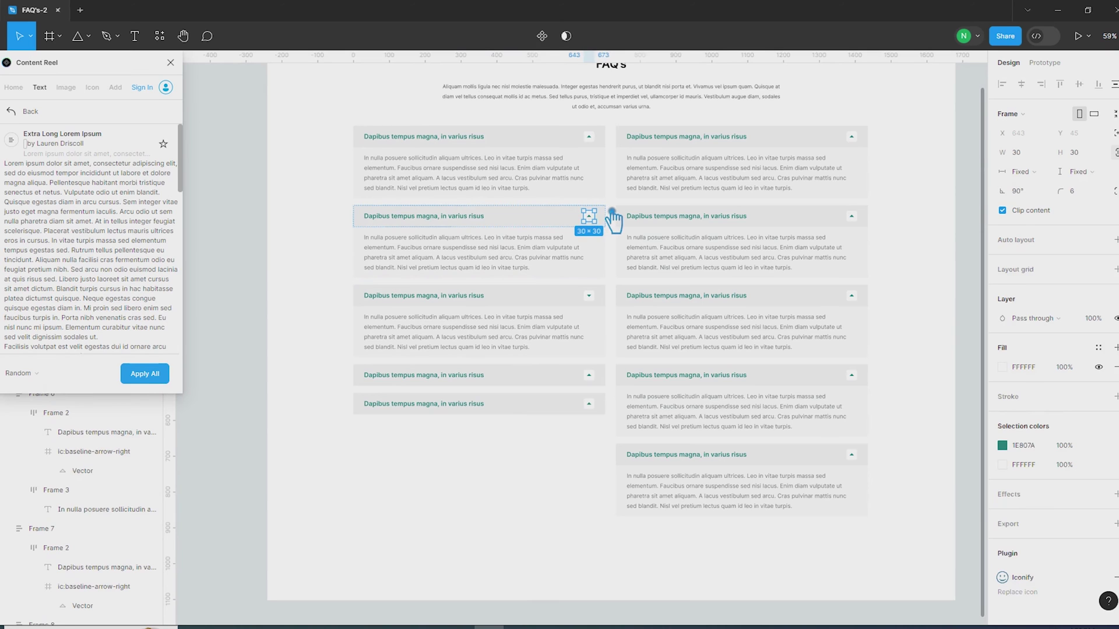
left_click_drag(608, 218, 551, 267)
left_click(301, 337)
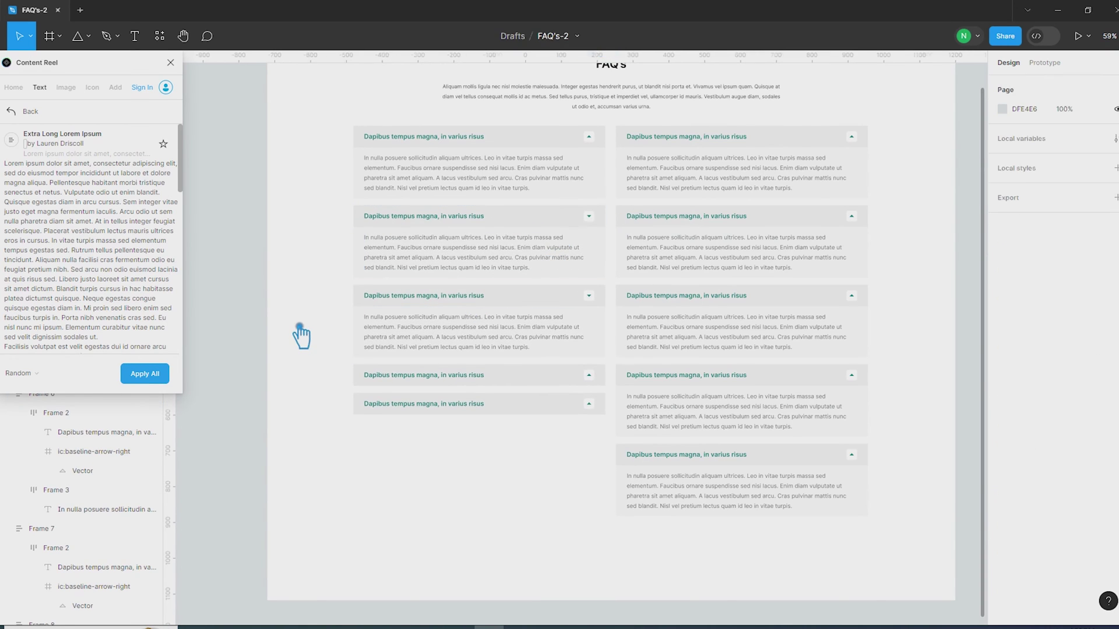
- Delete the answer row of the first accordion item in the first column
double_click(457, 406)
left_click(457, 423)
double_click(504, 186)
left_click(505, 186)
key("Delete")
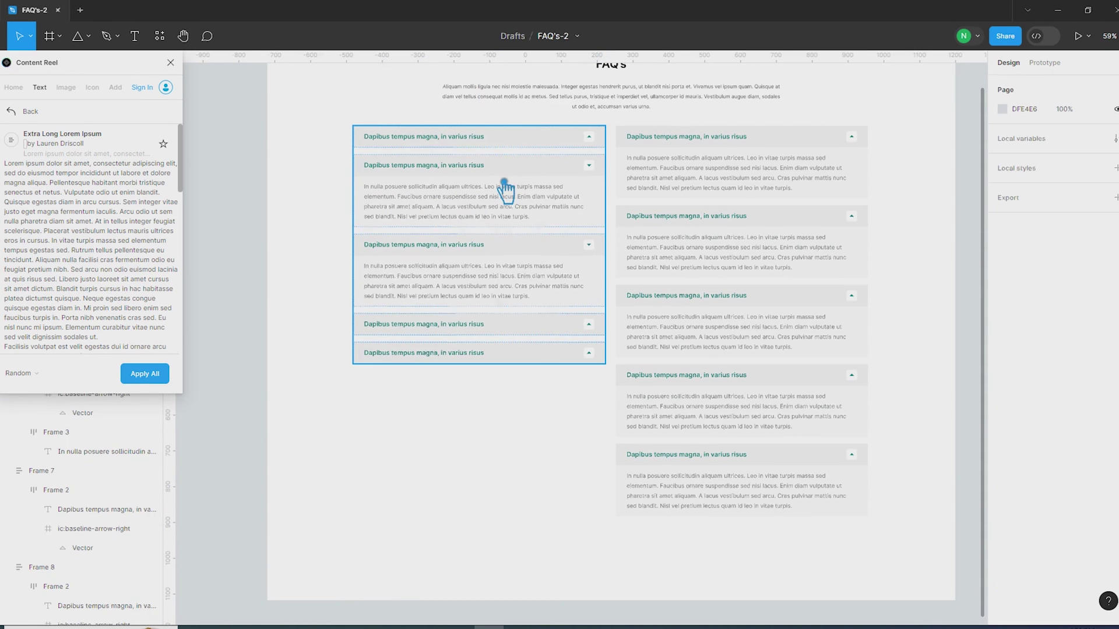
- Replace the five question texts in the first column with Lorem Ipsum (Short Description) content from Content Reel
double_click(437, 138)
left_click(441, 168, "shift")
left_click(446, 245, "shift")
left_click(452, 324, "shift")
left_click(431, 352, "shift")
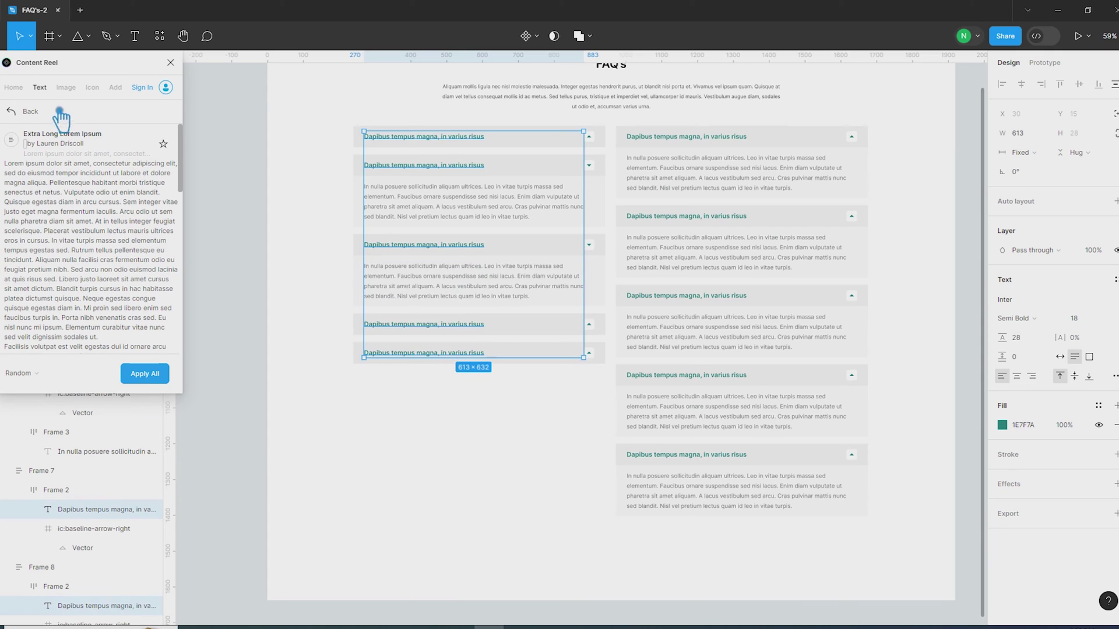
left_click(20, 115)
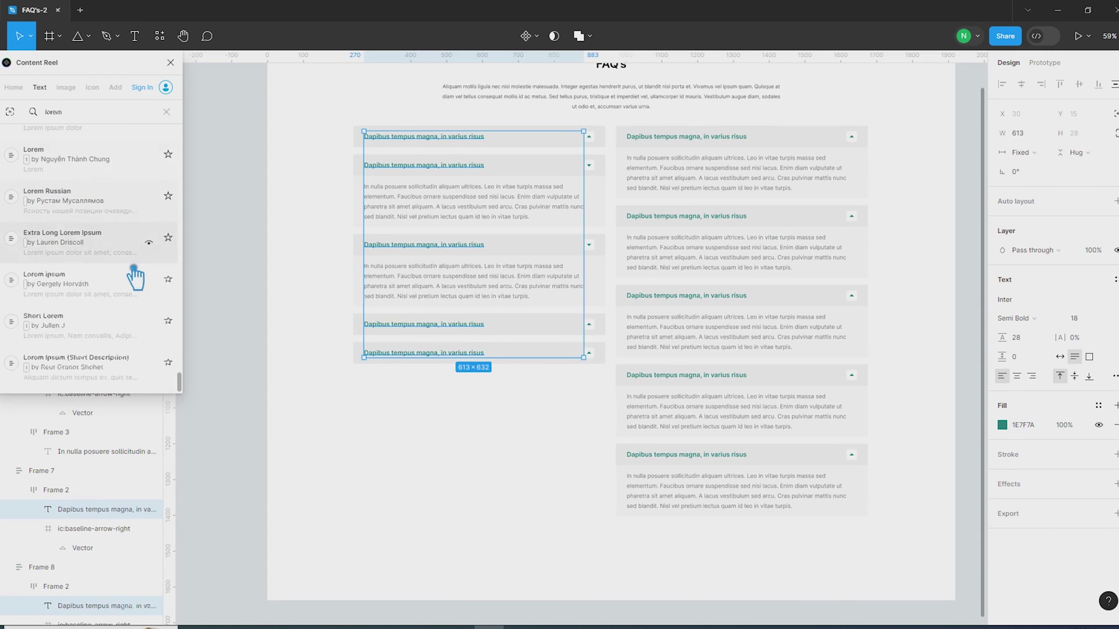
left_click(116, 296)
left_click(92, 367)
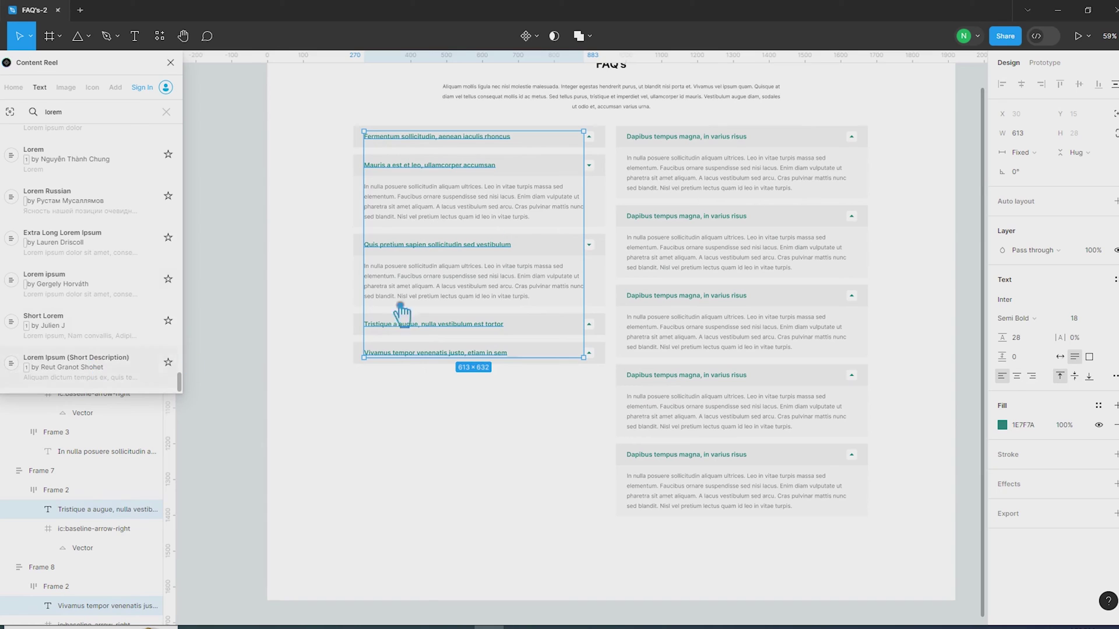
- Add a question mark to the end of each of the five question texts in the first column
double_click(529, 137)
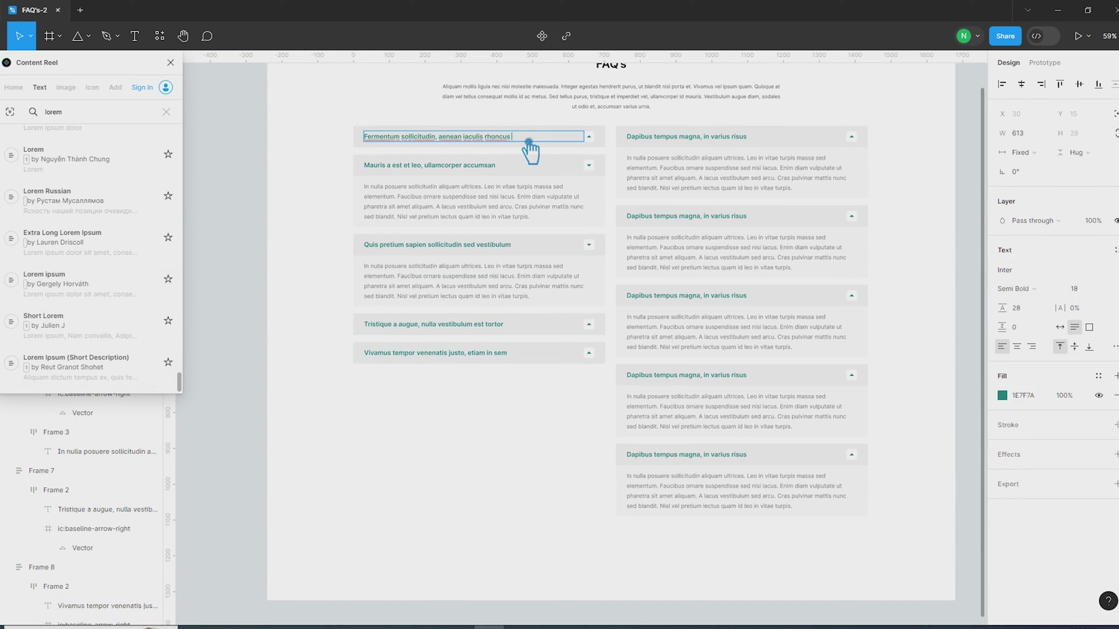
left_click(524, 141)
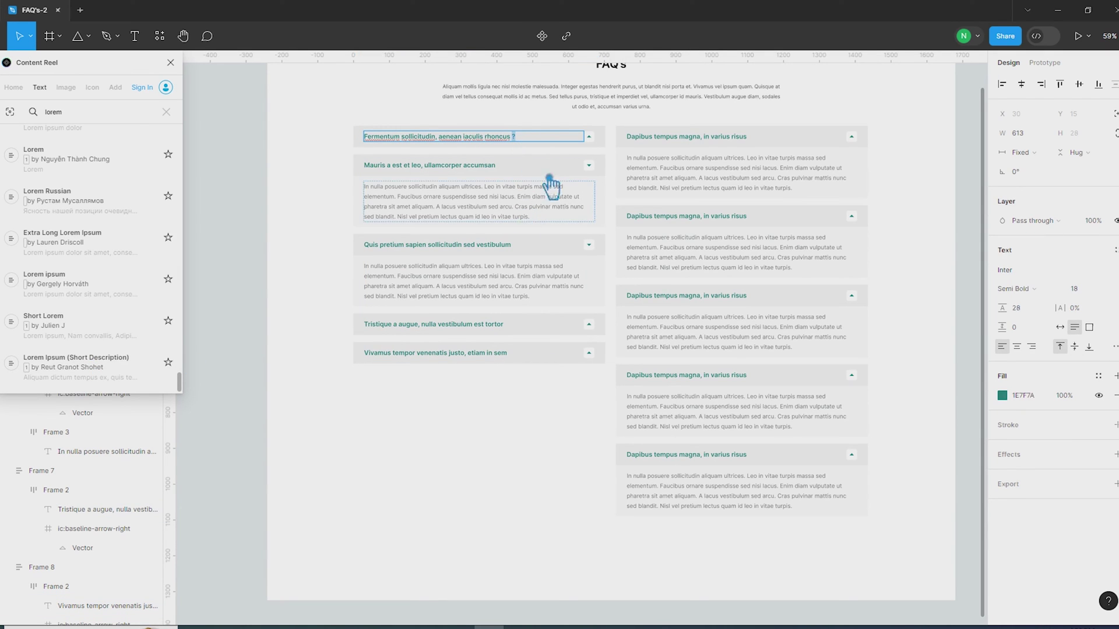
left_click(525, 169)
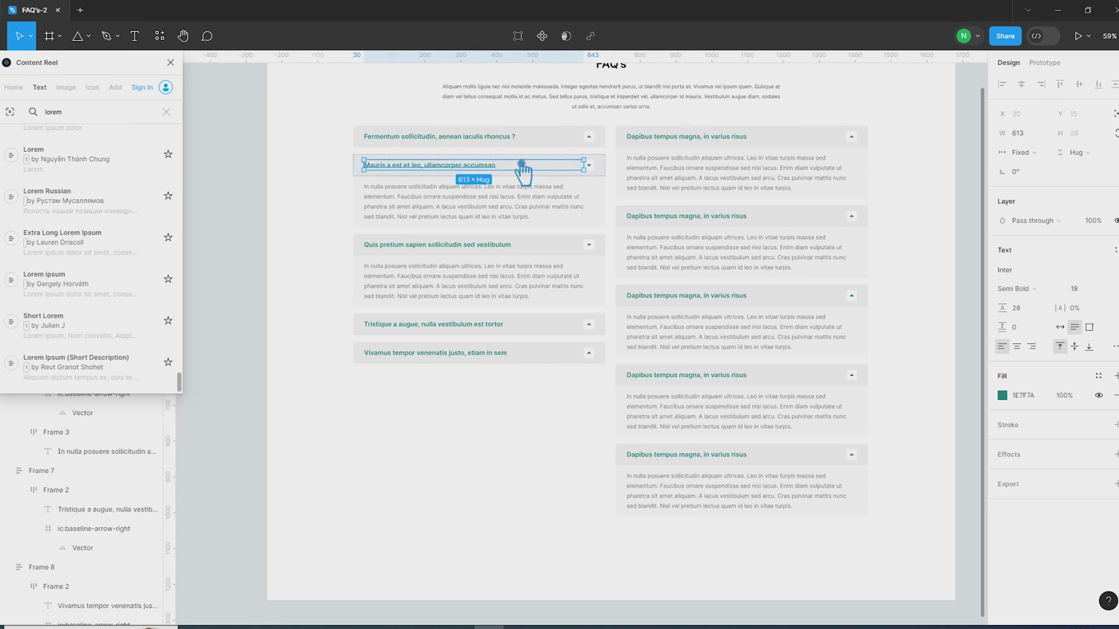
double_click(500, 170)
double_click(499, 170)
type("?")
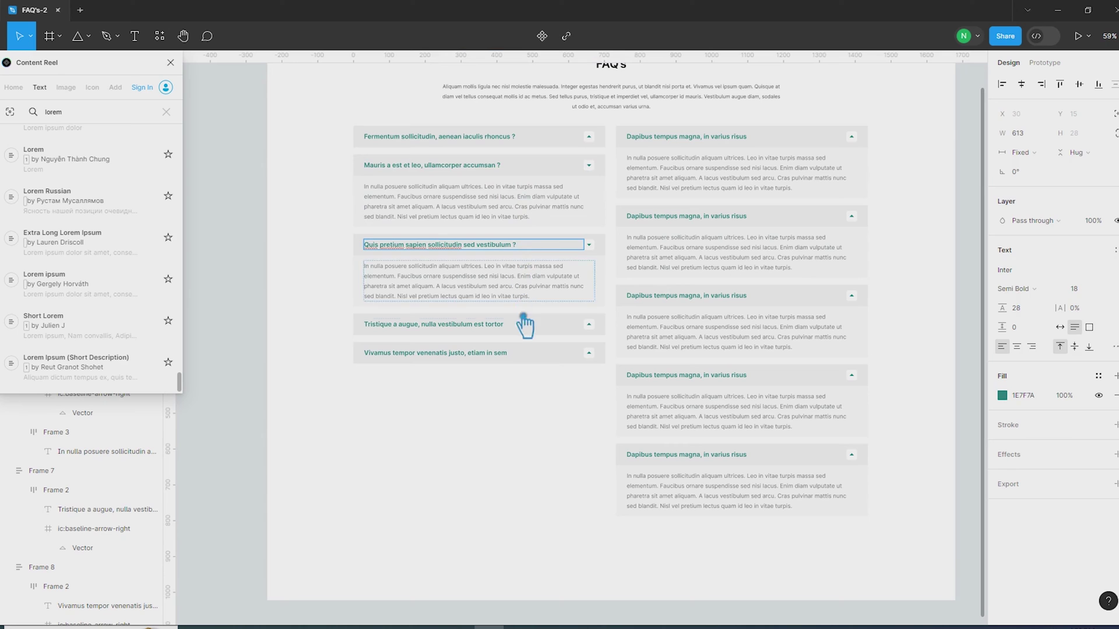
left_click(518, 418)
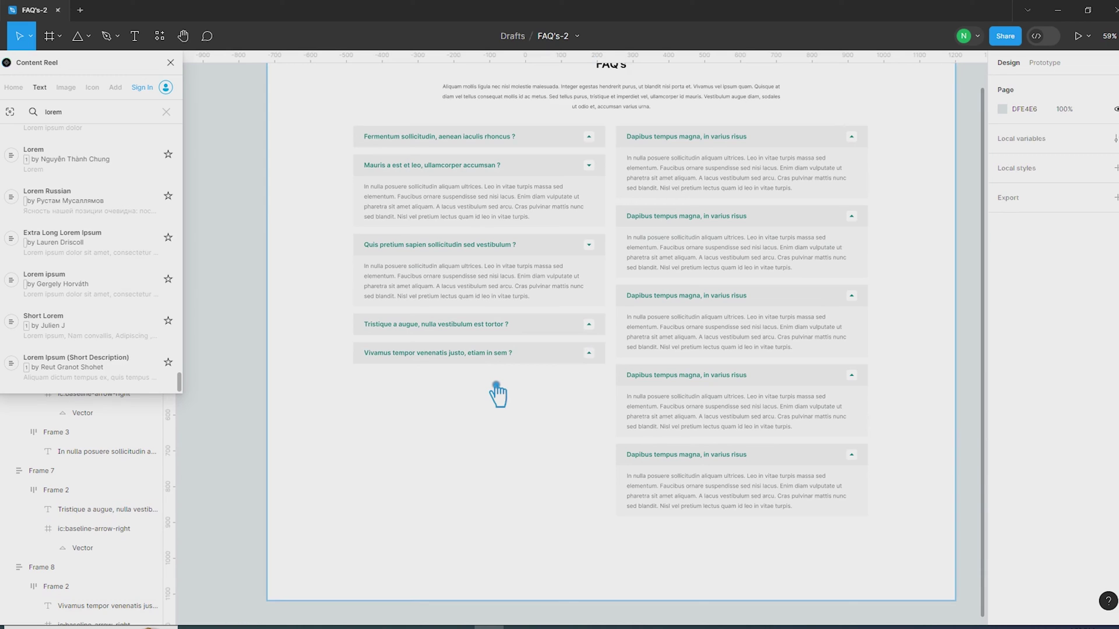
- Hide the answer rows of the fourth and fifth accordion items in the second column
left_click(752, 419)
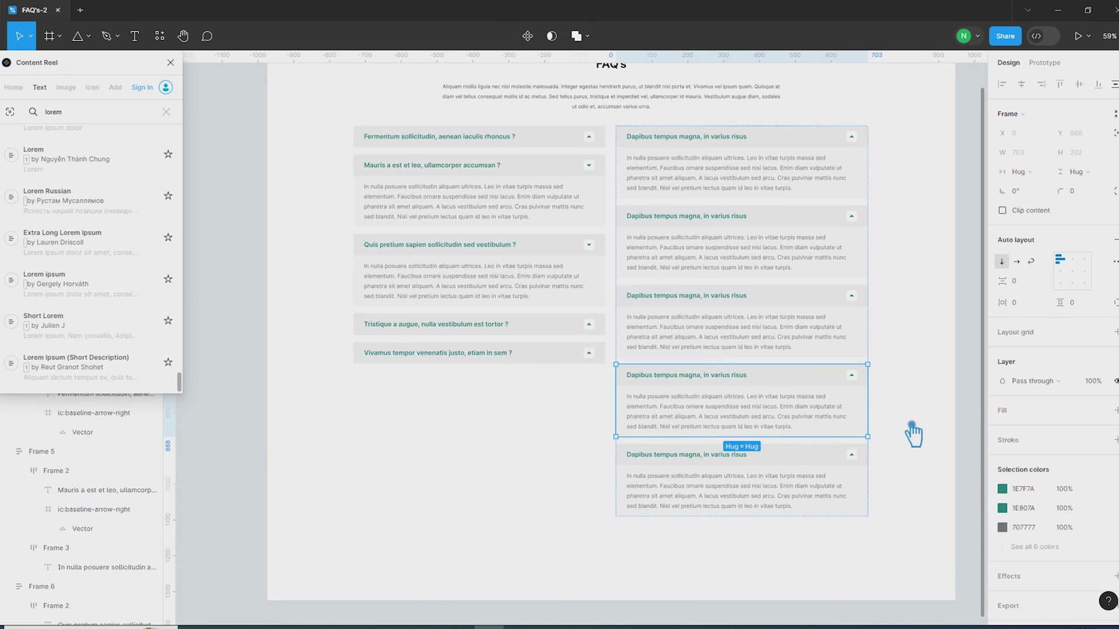
double_click(778, 505)
left_click(752, 424, "shift")
left_click_drag(135, 64, 368, 71)
left_click(164, 396)
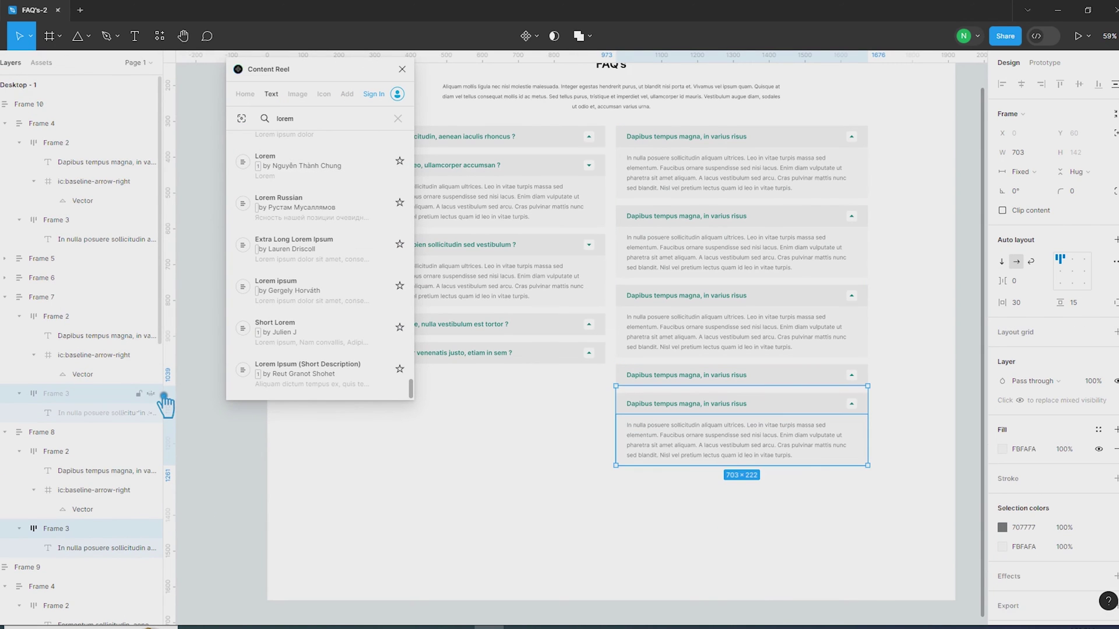
left_click(163, 532)
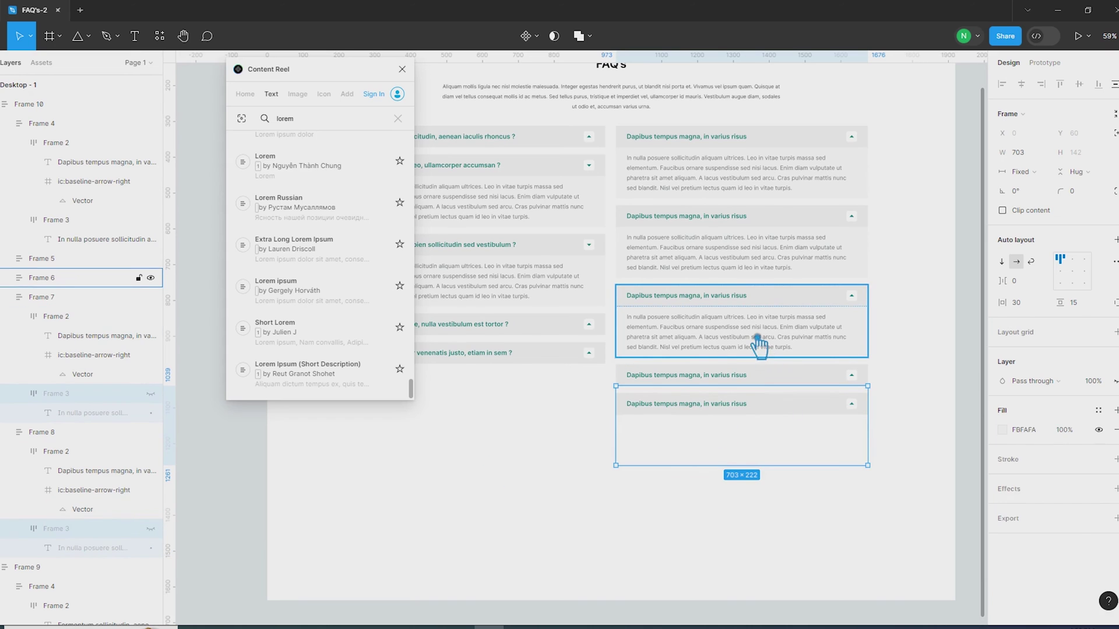
- Hide the answer row of the second column's third accordion item and rotate its second item's arrow icon to point down
left_click(736, 335)
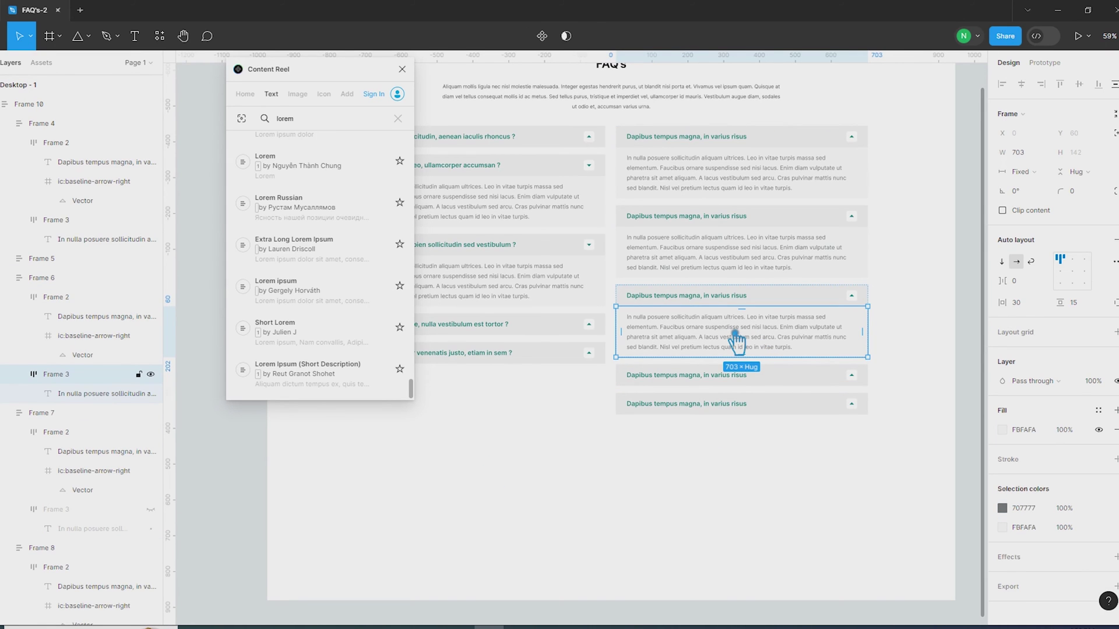
left_click(150, 374)
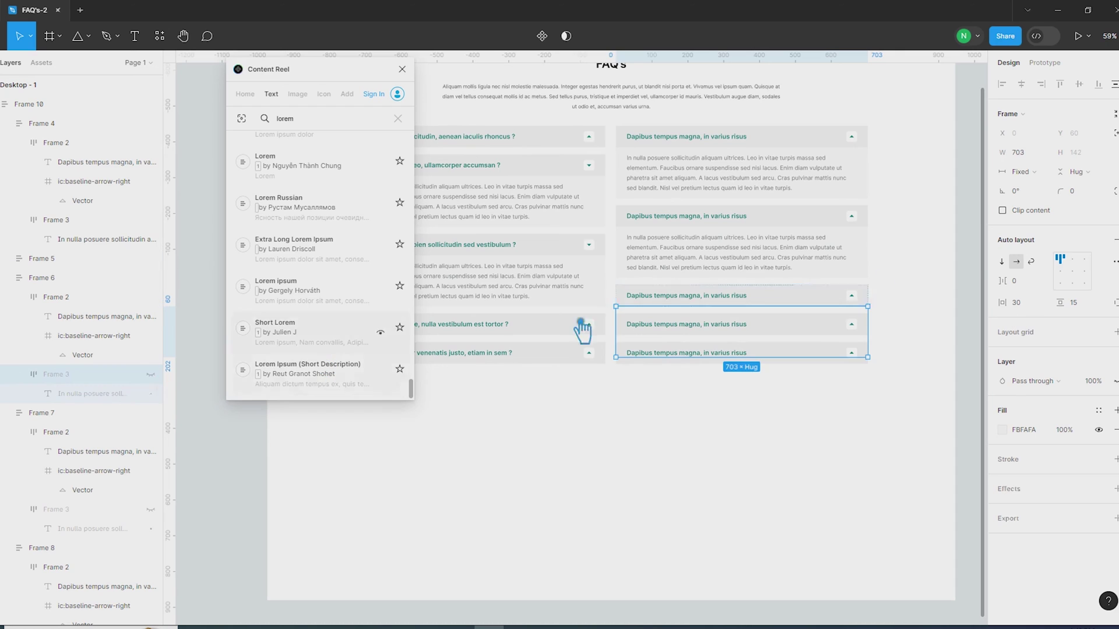
double_click(855, 217)
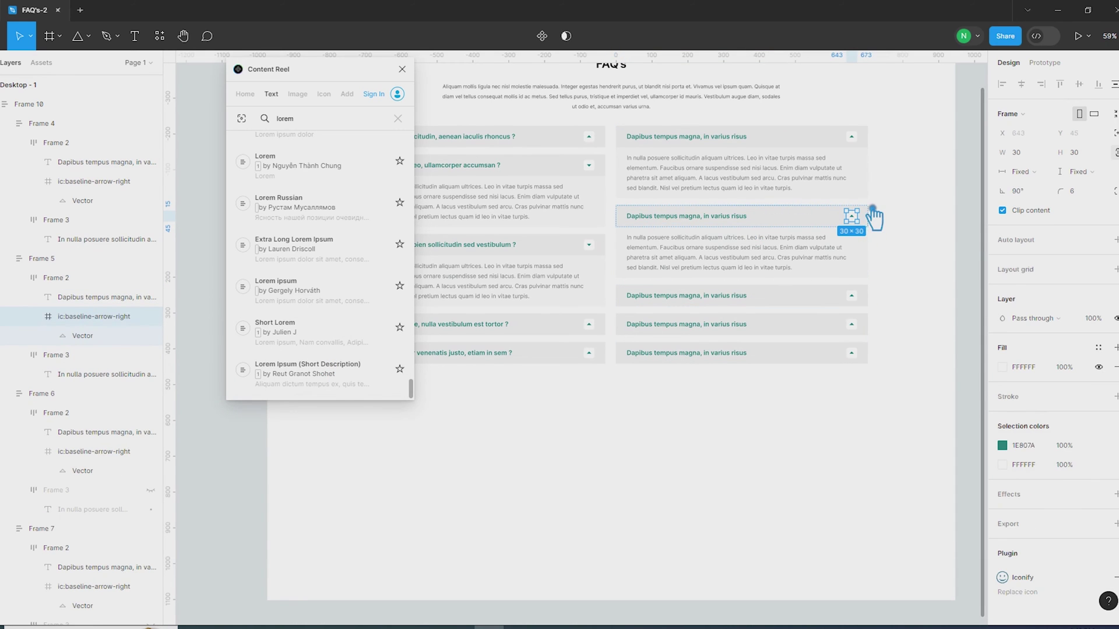
left_click(907, 237)
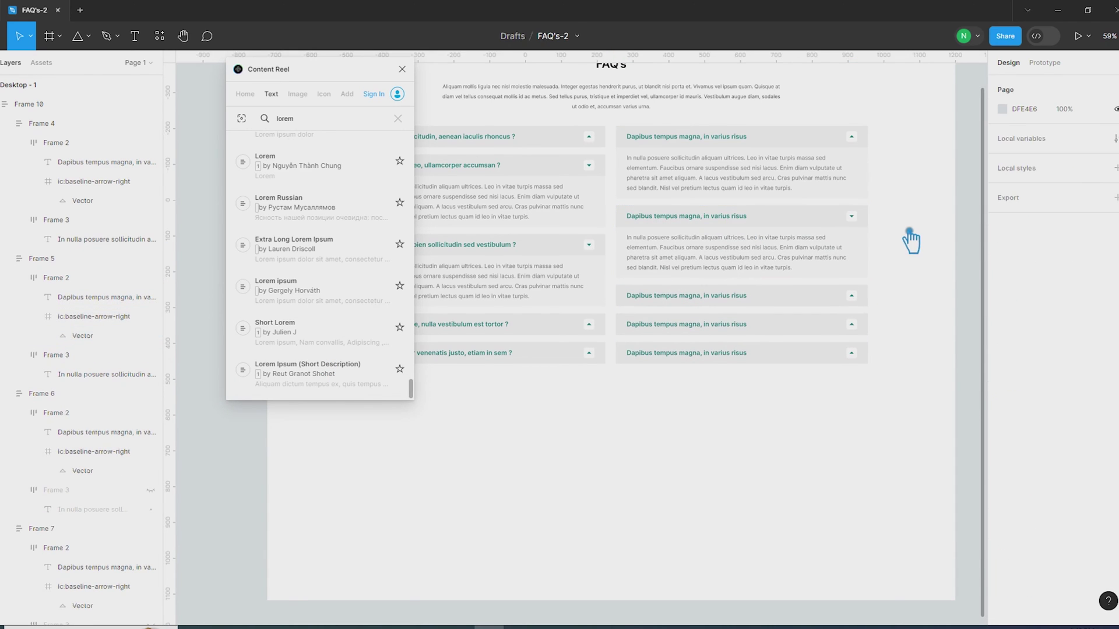
- Recolor the five question texts in the first column dark grey, 4B5555
left_click_drag(907, 237, 917, 318)
scroll(930, 291, "left", 2)
scroll(930, 291, "down", 1)
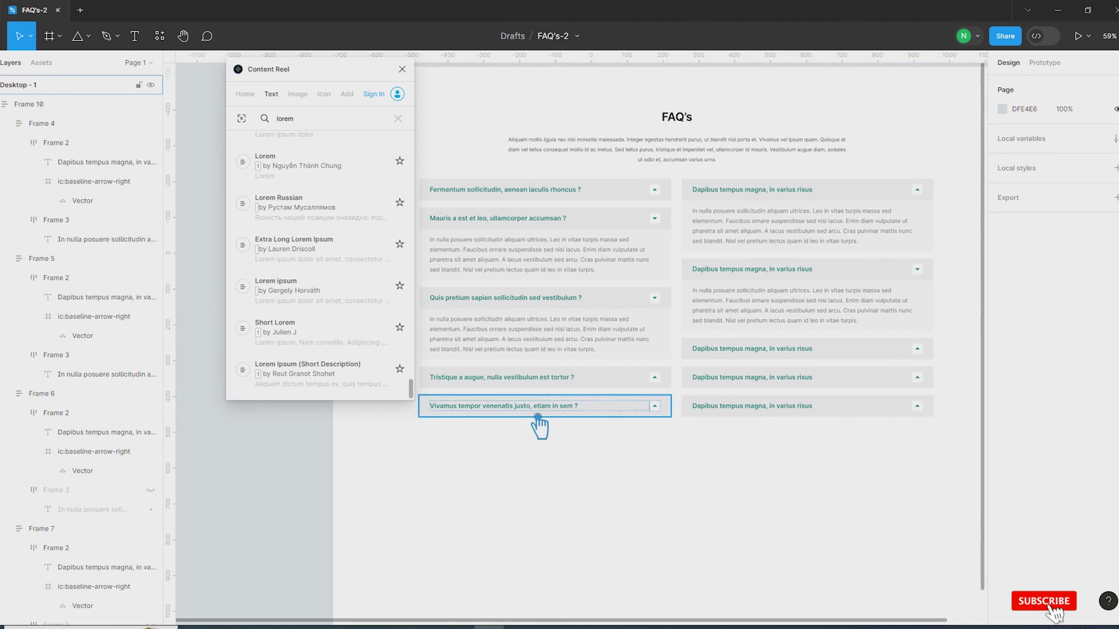
left_click(475, 429)
left_click(473, 400, "shift")
left_click(473, 320, "shift")
left_click(515, 219, "shift")
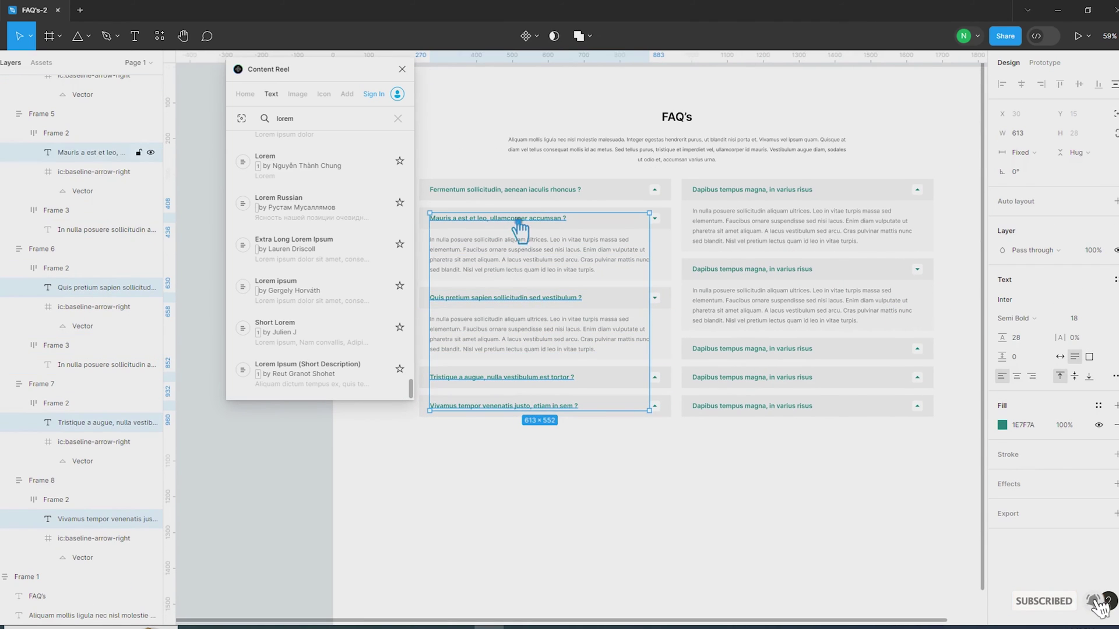
left_click(532, 190, "shift")
left_click(1003, 425)
left_click_drag(861, 436, 873, 406)
left_click(904, 509)
- Recolor the five question texts in the second column to the same dark grey, 4B5555
left_click(709, 457)
left_click(758, 406)
left_click(758, 377, "shift")
left_click(763, 349, "shift")
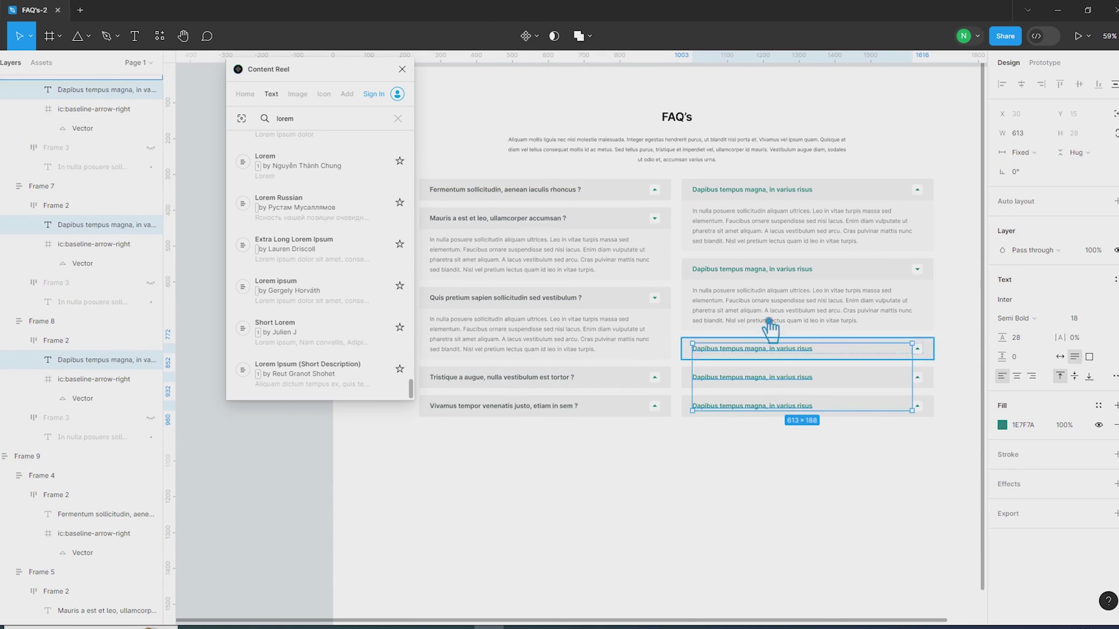
left_click(757, 269, "shift")
left_click(758, 190, "shift")
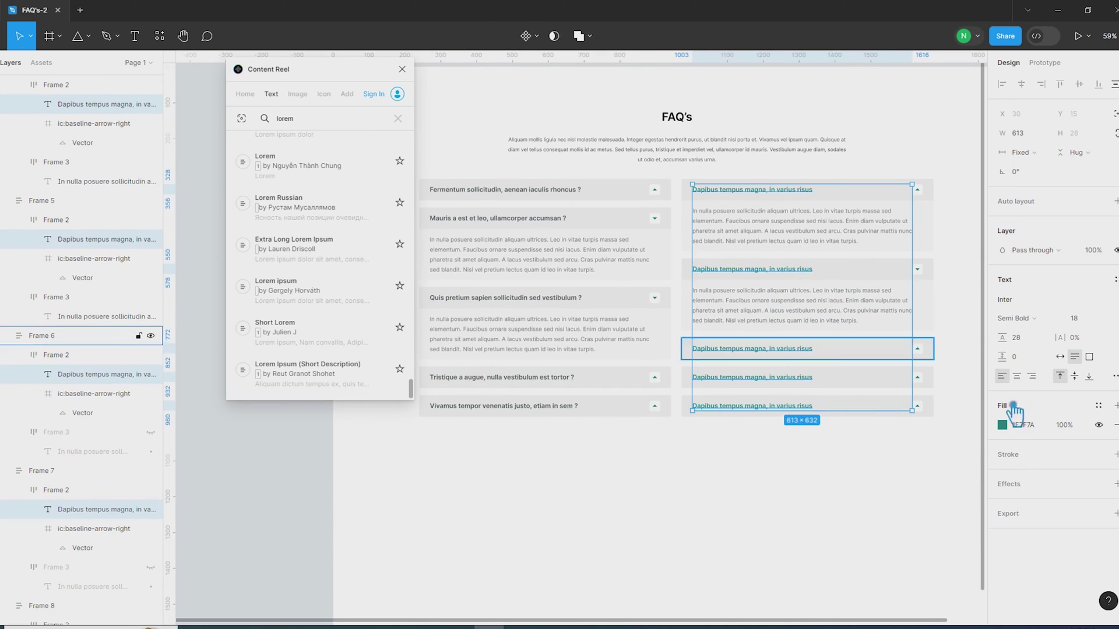
left_click(837, 507)
- Replace the five question texts in the second column with Lorem Ipsum (Short Description) content from Content Reel
left_click(758, 189)
left_click(758, 269, "shift")
left_click(757, 348, "shift")
left_click(758, 377, "shift")
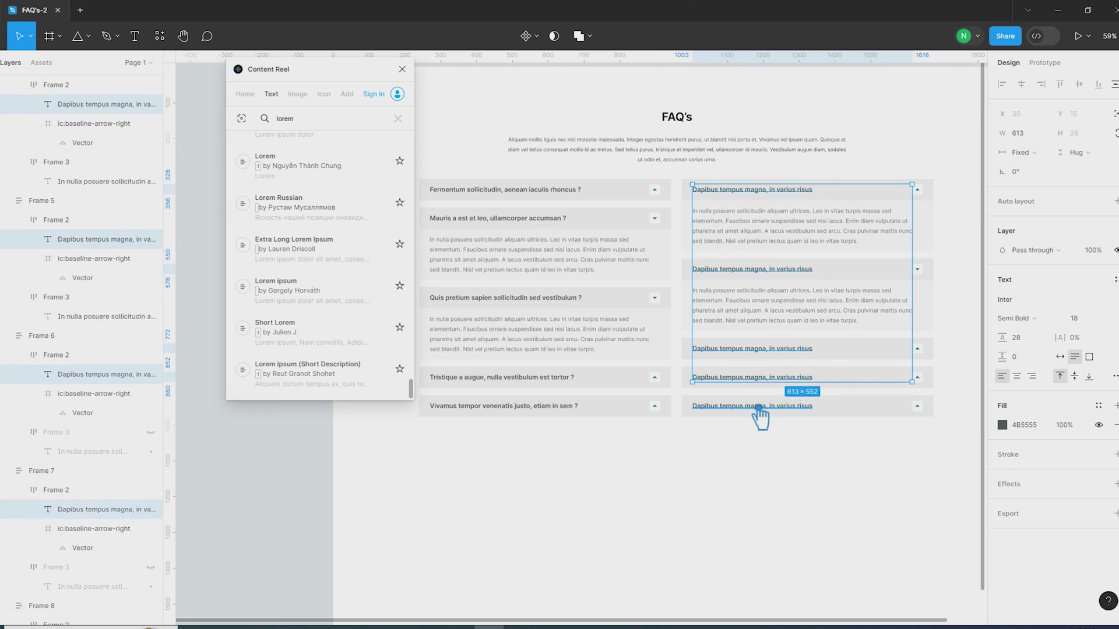
left_click(758, 406, "shift")
left_click(322, 389)
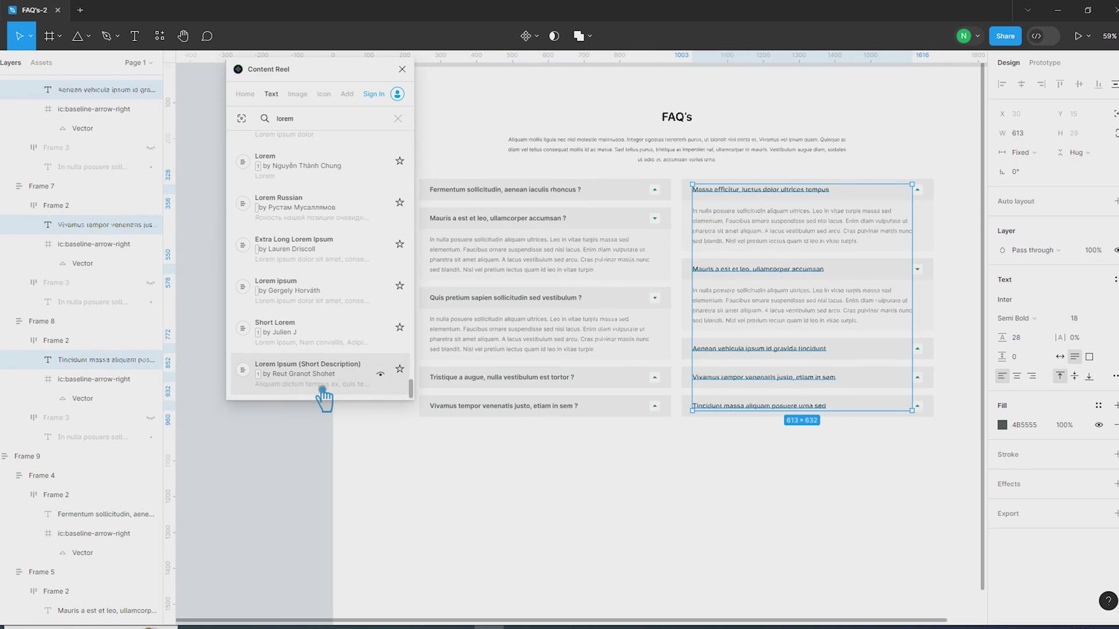
left_click(632, 500)
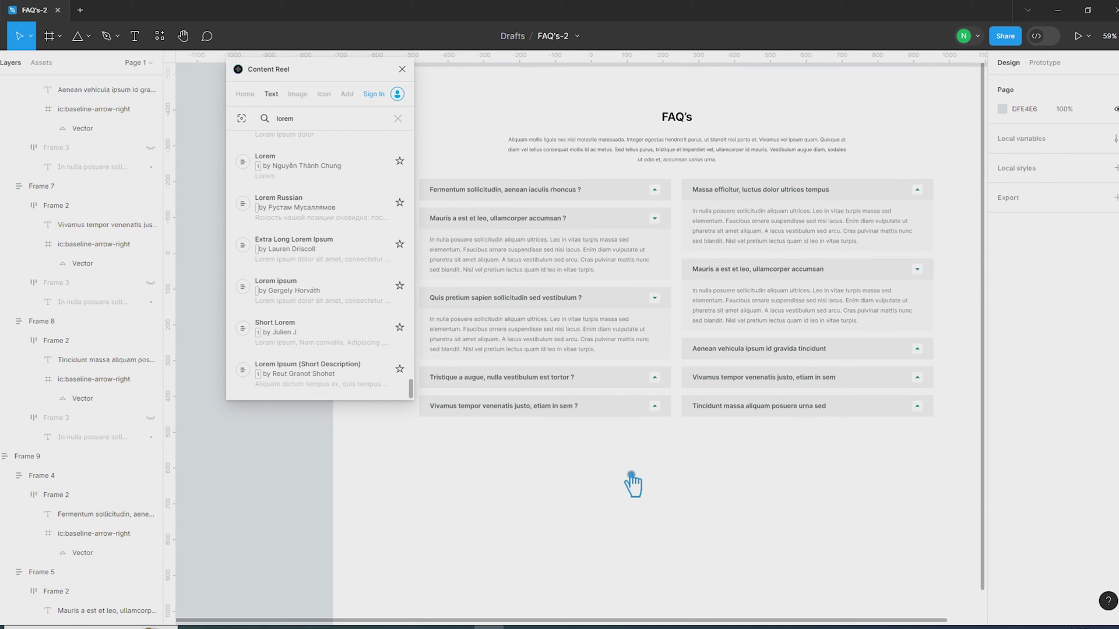
- Rotate the arrow icon of the second column's first accordion item so it points down
left_click(932, 193)
double_click(932, 193)
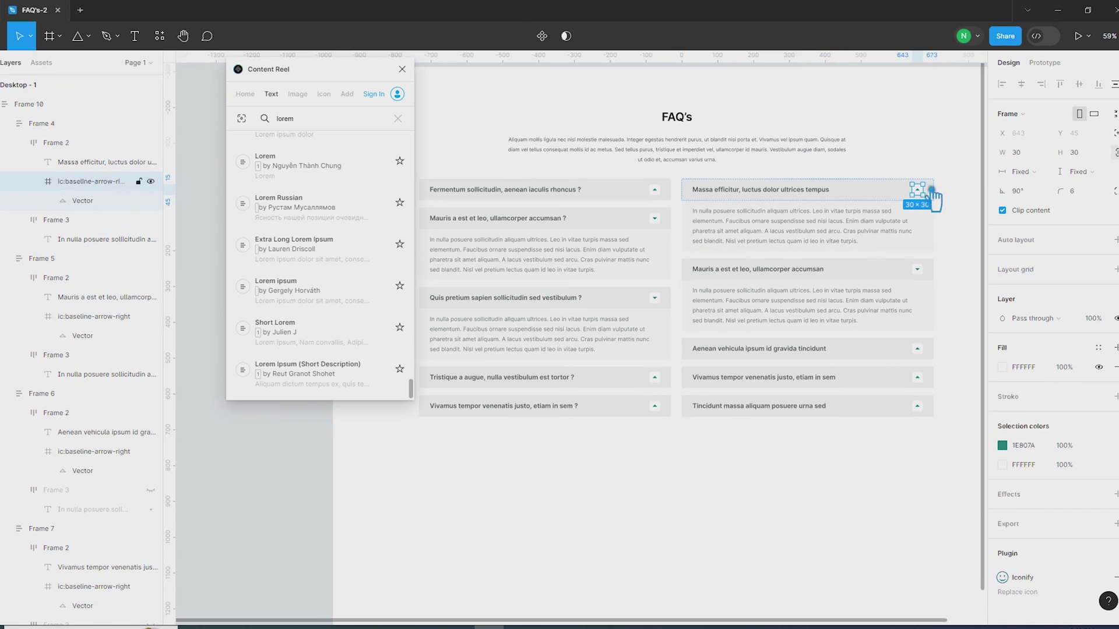
left_click(753, 526)
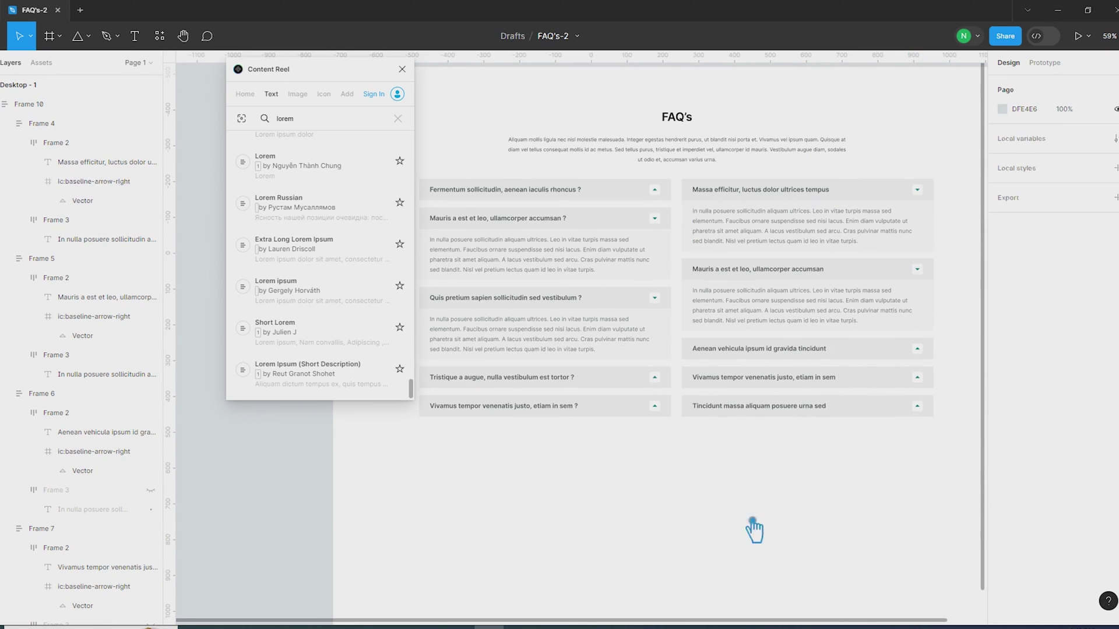
- Close Content Reel and wrap both accordion columns in an auto layout, nested with the FAQ's heading block in an outer vertical auto layout
left_click(402, 69)
left_click_drag(881, 467, 537, 219)
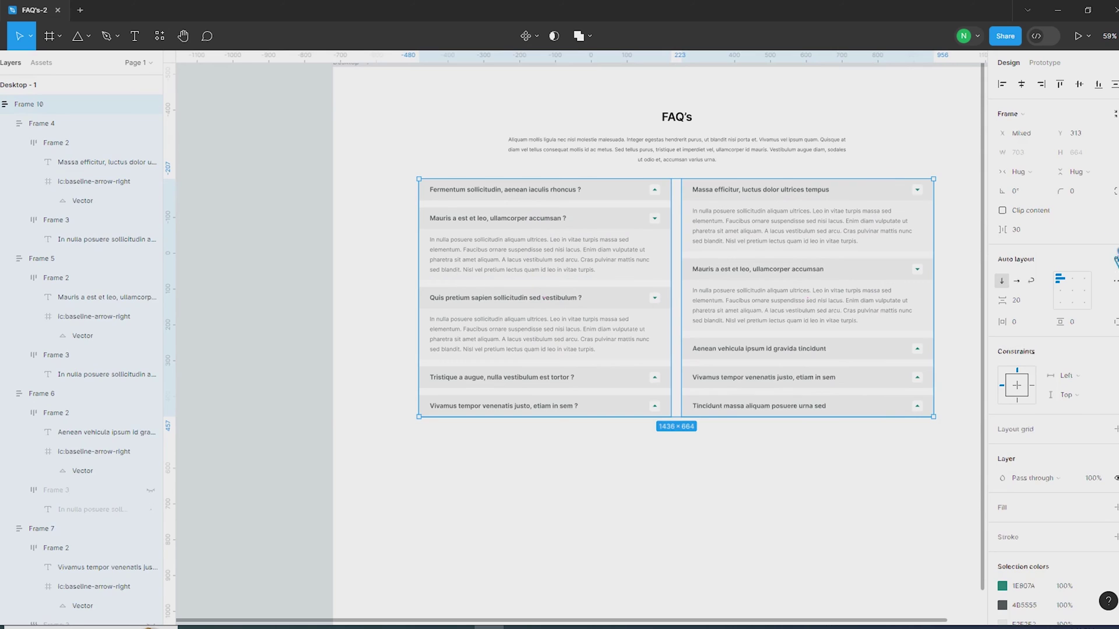
left_click(717, 150, "shift")
key("shift+a")
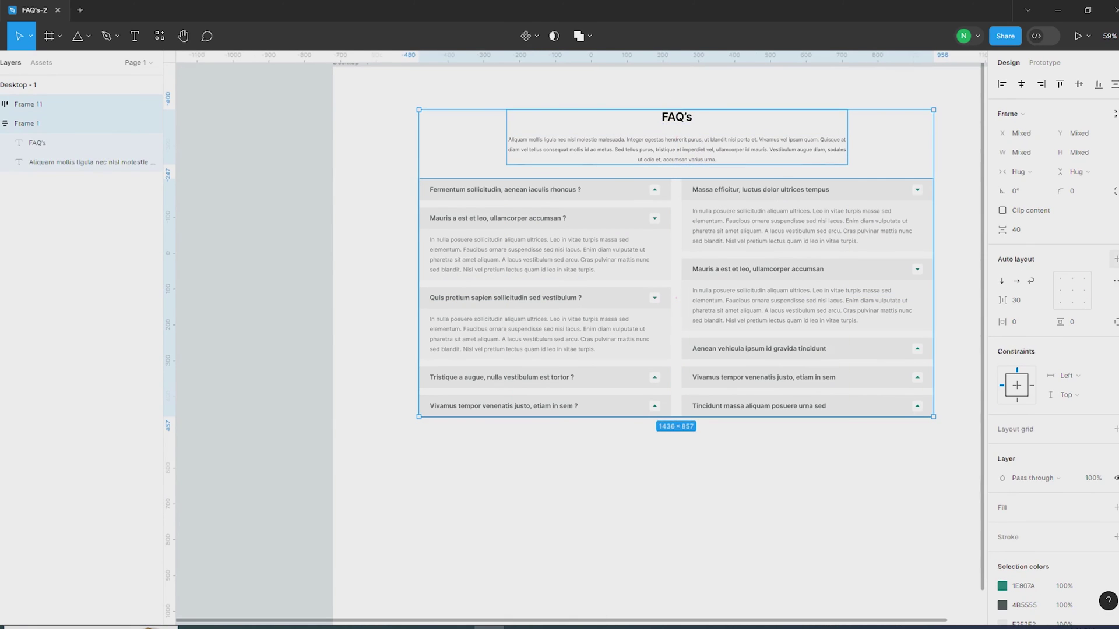
key("shift+a")
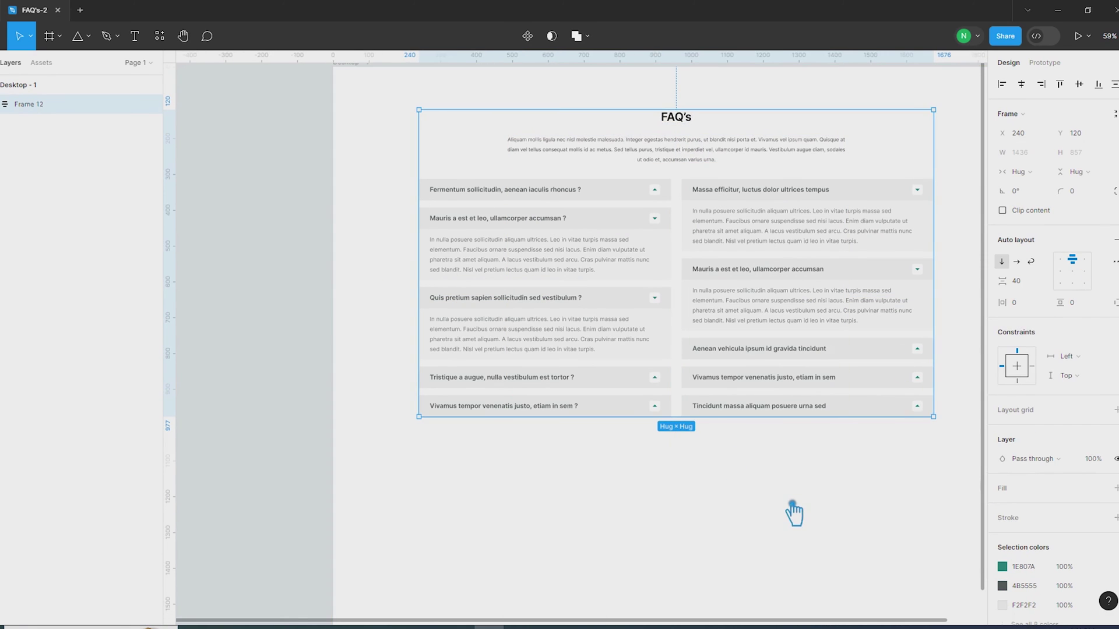
- Show the layout grids over the desktop frame
left_click(786, 507)
key("ctrl+shift+4")
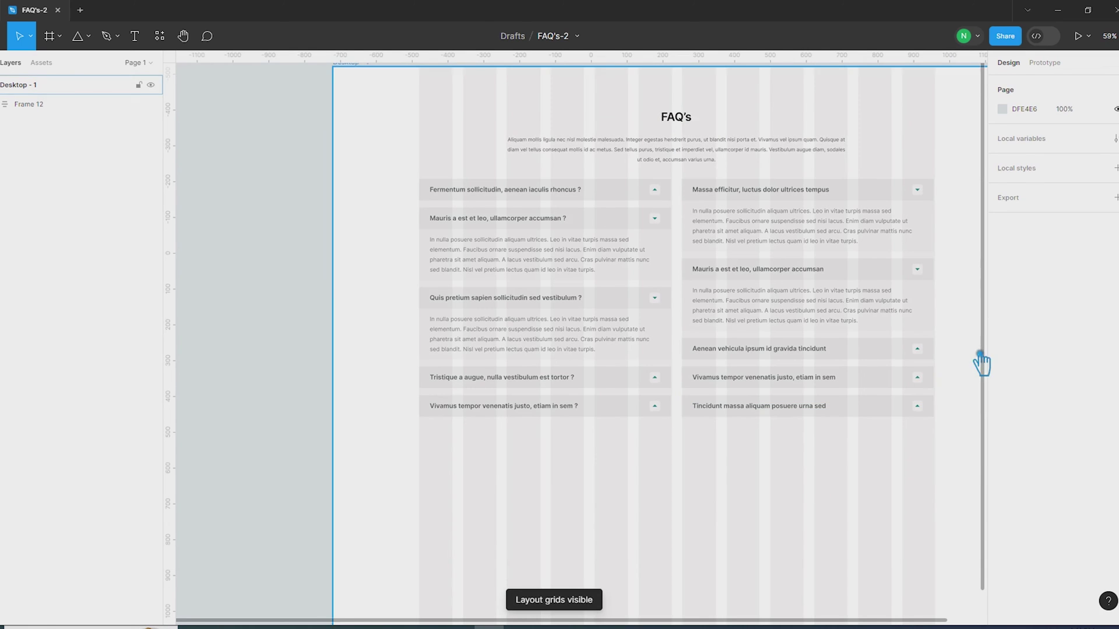
- Try to widen the frame holding both accordion columns to 1440 to match the layout grid
left_click(871, 371)
double_click(871, 371)
scroll(909, 326, "up", 10)
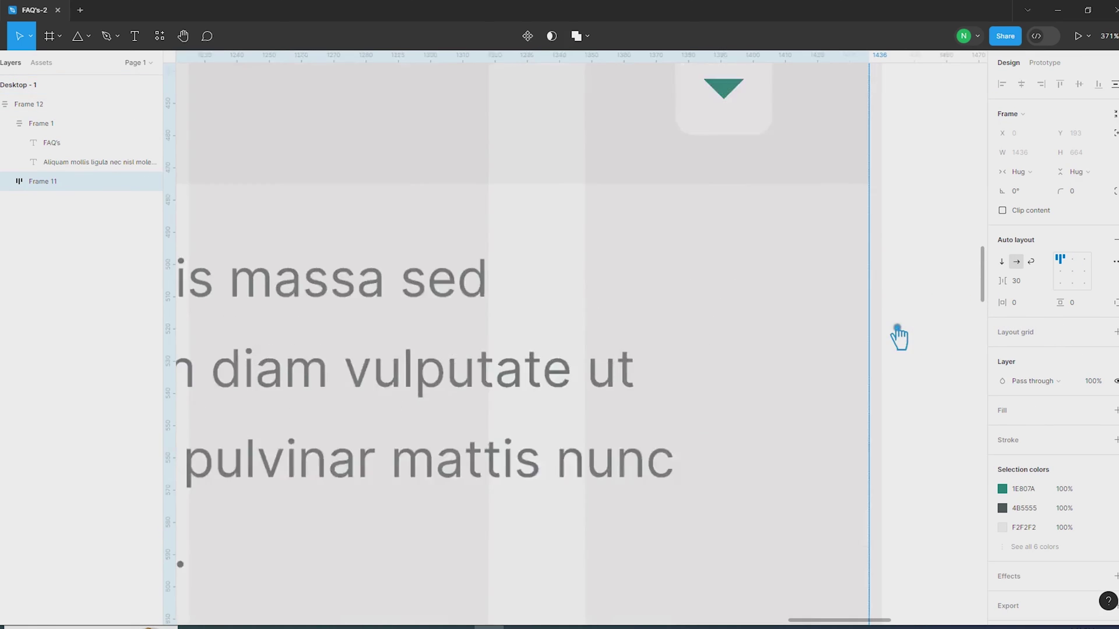
left_click_drag(872, 306, 892, 308)
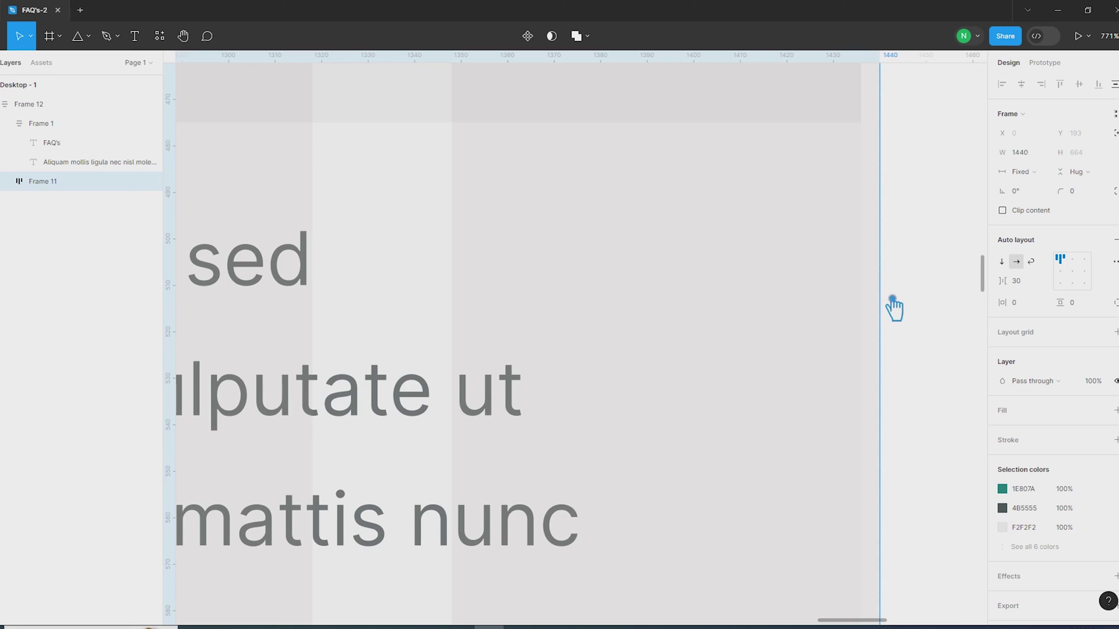
scroll(893, 307, "down", 10)
left_click(550, 462)
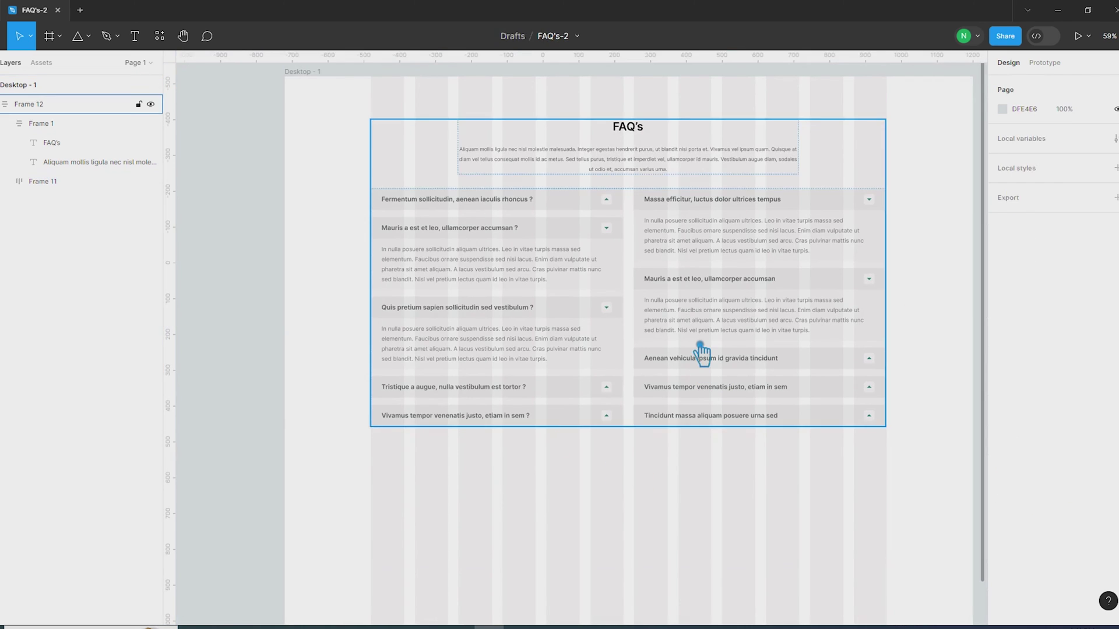
- Widen the question rows of the first column's first and second accordion items to 705 to meet the grid column edge
left_click(701, 349)
double_click(593, 312)
double_click(592, 312)
scroll(593, 315, "up", 5)
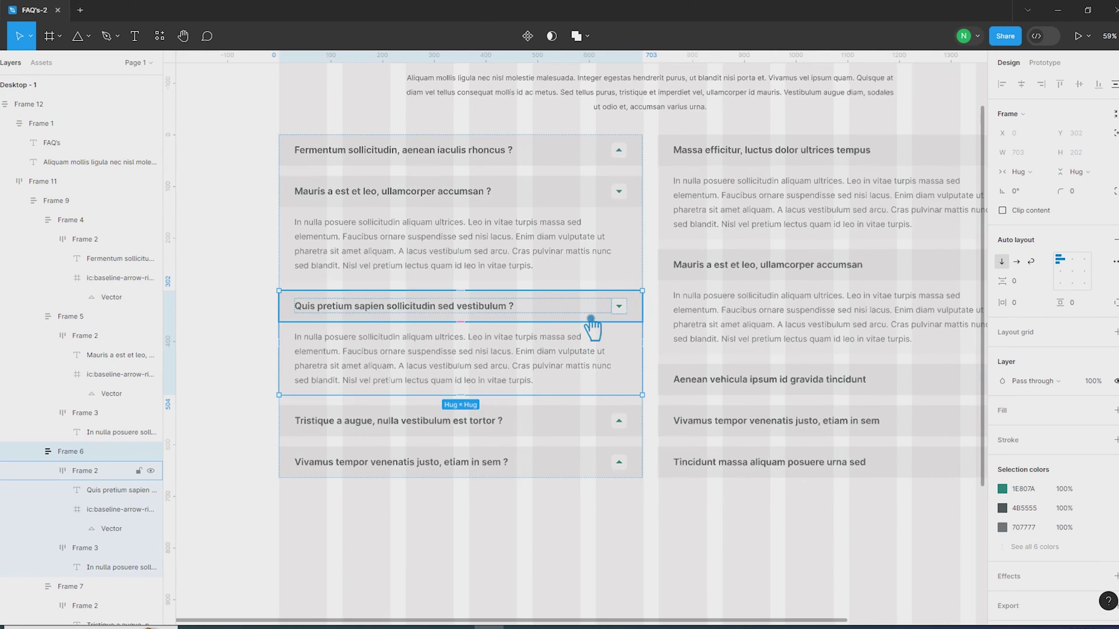
scroll(593, 327, "up", 3)
scroll(592, 330, "down", 3)
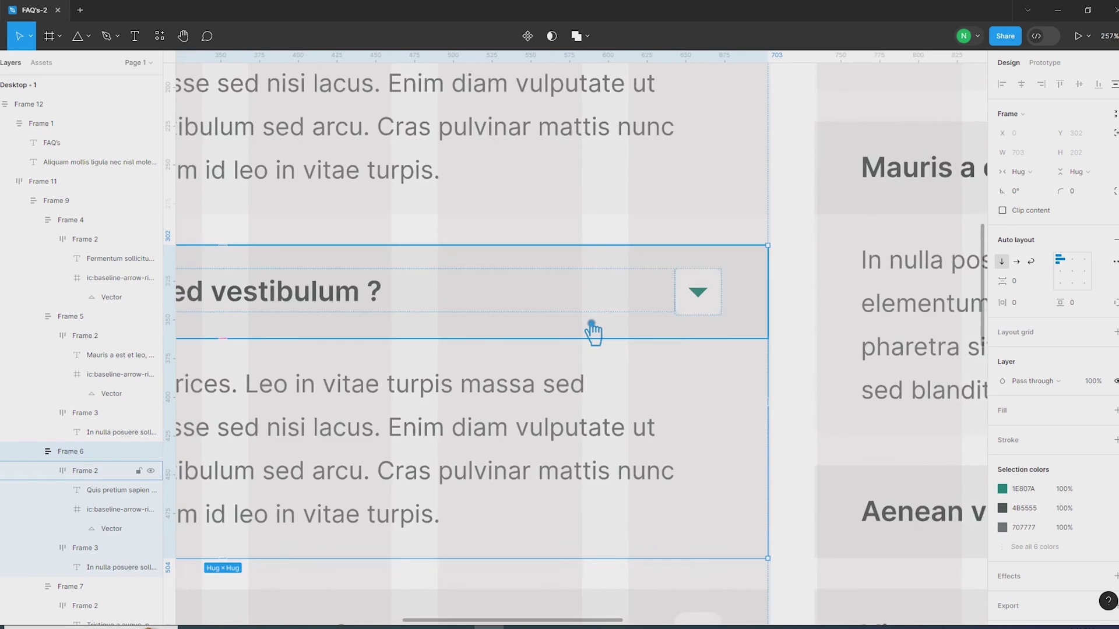
left_click(739, 293)
scroll(678, 338, "up", 5)
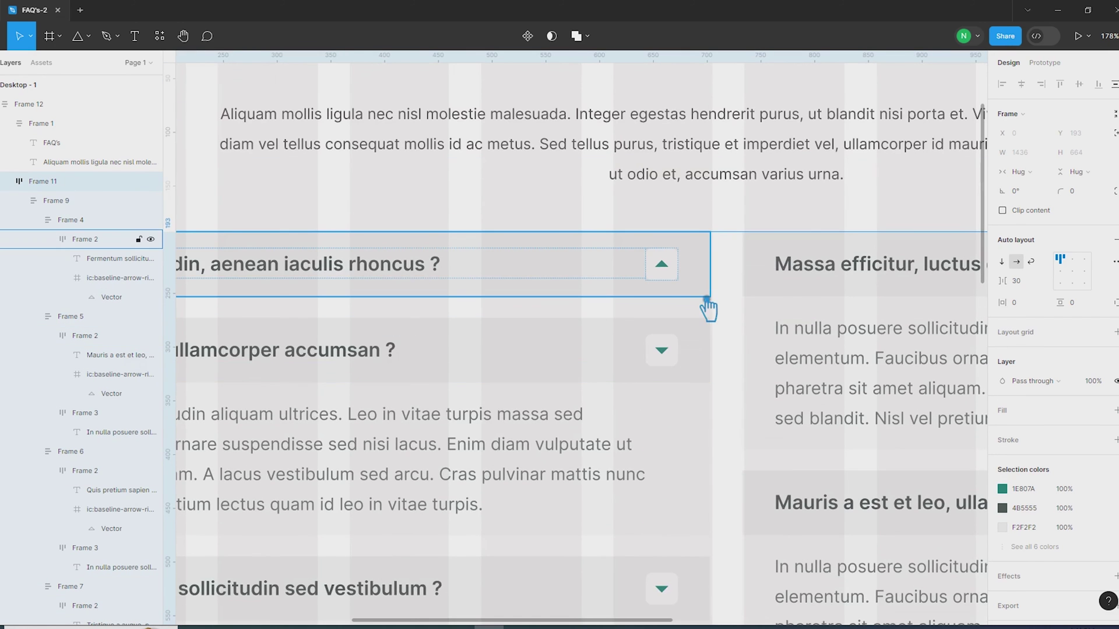
scroll(709, 288, "up", 3)
scroll(712, 292, "down", 3)
left_click(712, 295)
left_click(712, 362, "shift")
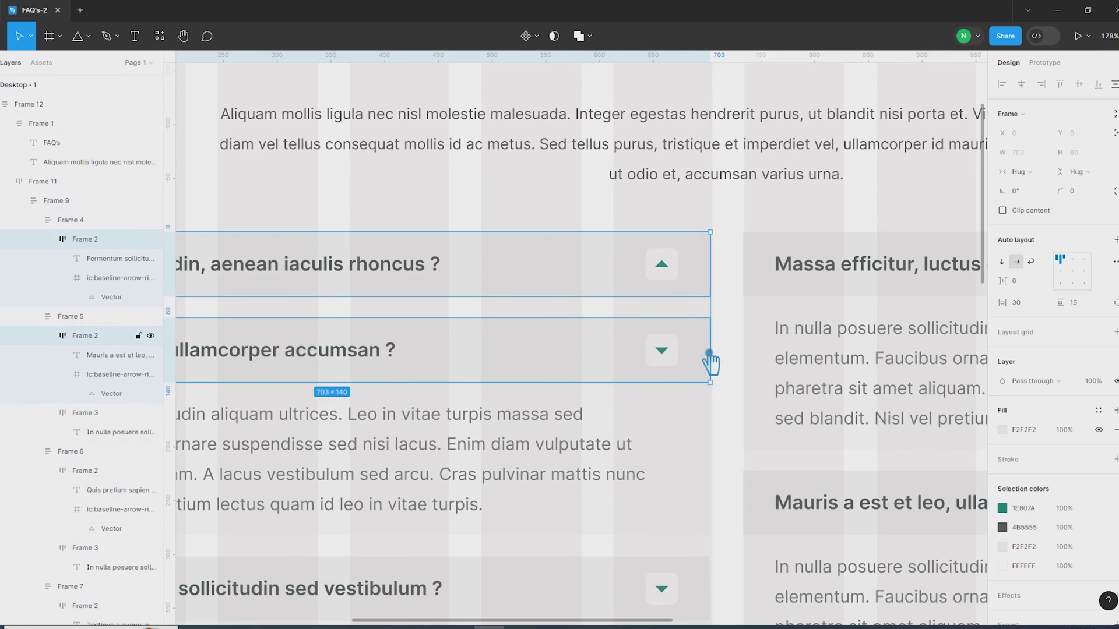
scroll(715, 361, "up", 8)
scroll(758, 344, "down", 5)
scroll(764, 373, "up", 5)
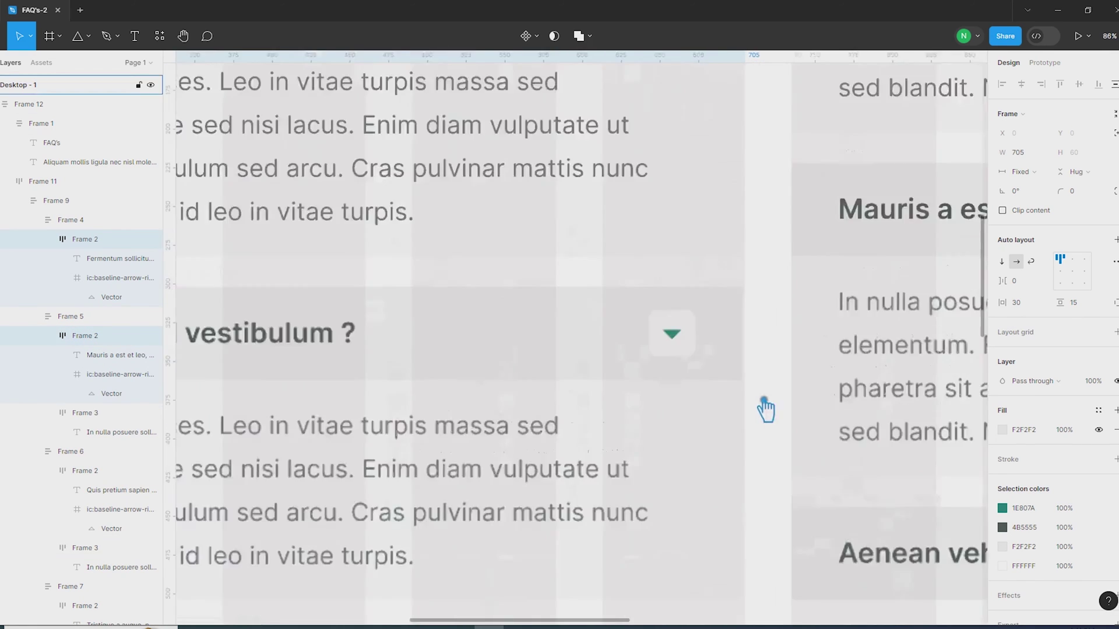
- Widen the question rows of the first column's third, fourth and fifth accordion items to 705
scroll(764, 402, "down", 6)
left_click(742, 375)
scroll(752, 361, "up", 4)
left_click(751, 435, "shift")
scroll(754, 355, "up", 5)
left_click(758, 294, "shift")
scroll(749, 429, "up", 10)
scroll(774, 412, "down", 15)
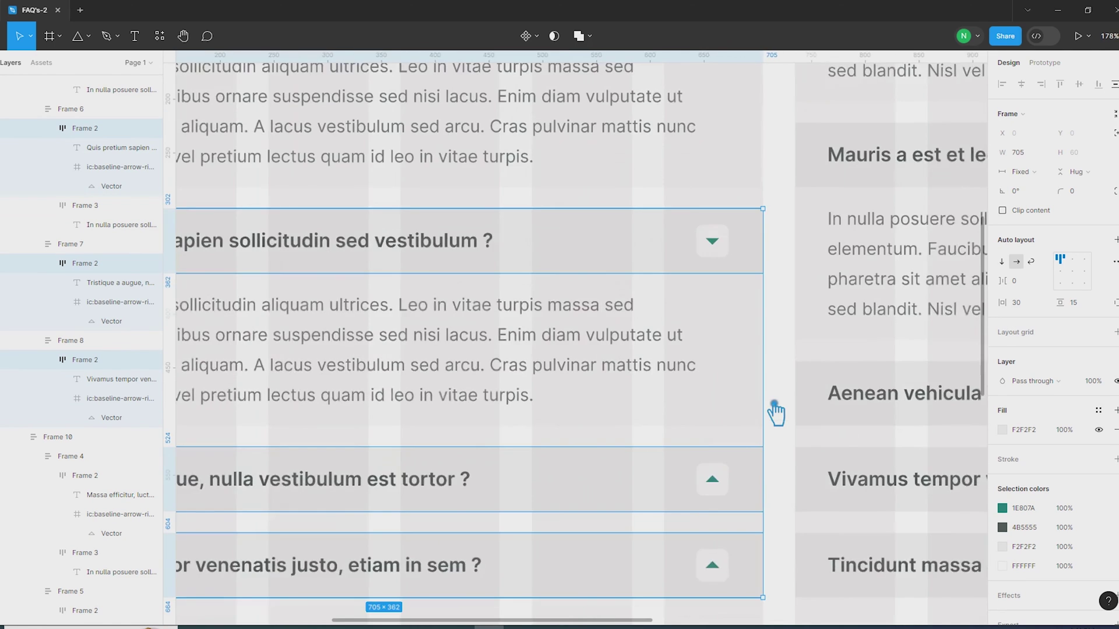
- Widen the question rows of the second column's five accordion items together to meet the edge of the last grid column
left_click(898, 449)
scroll(897, 449, "up", 10)
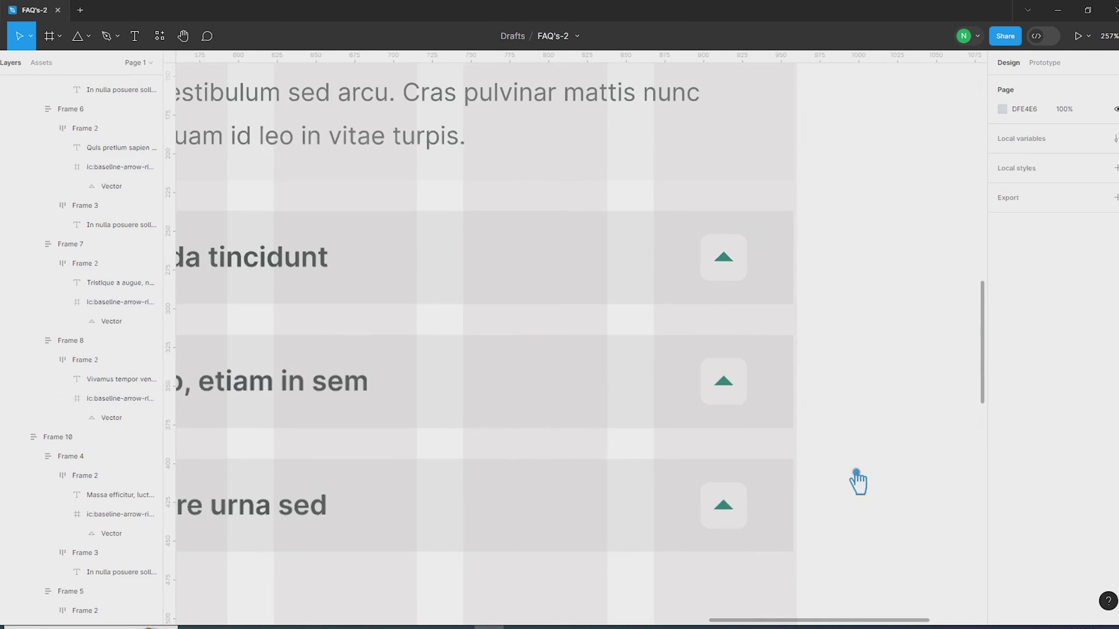
left_click(784, 501)
left_click(789, 394, "shift")
left_click(785, 286, "shift")
scroll(786, 350, "up", 3)
left_click(789, 397, "shift")
scroll(789, 404, "up", 3)
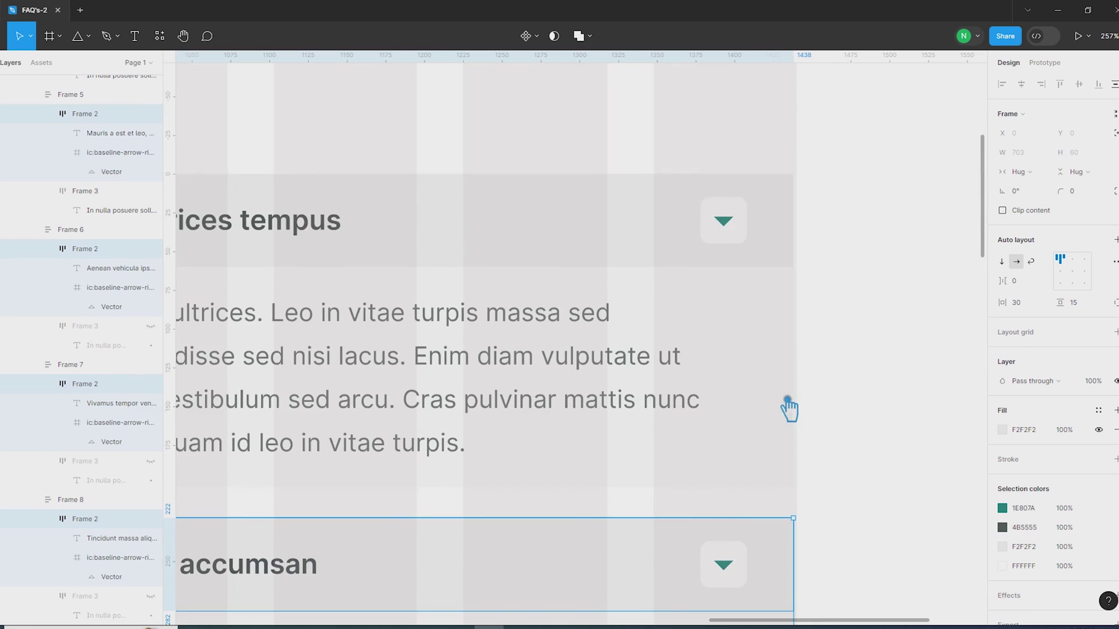
left_click(792, 248, "shift")
left_click_drag(801, 247, 813, 252)
scroll(807, 250, "up", 5)
scroll(811, 250, "down", 5)
scroll(811, 252, "down", 10)
left_click(620, 449)
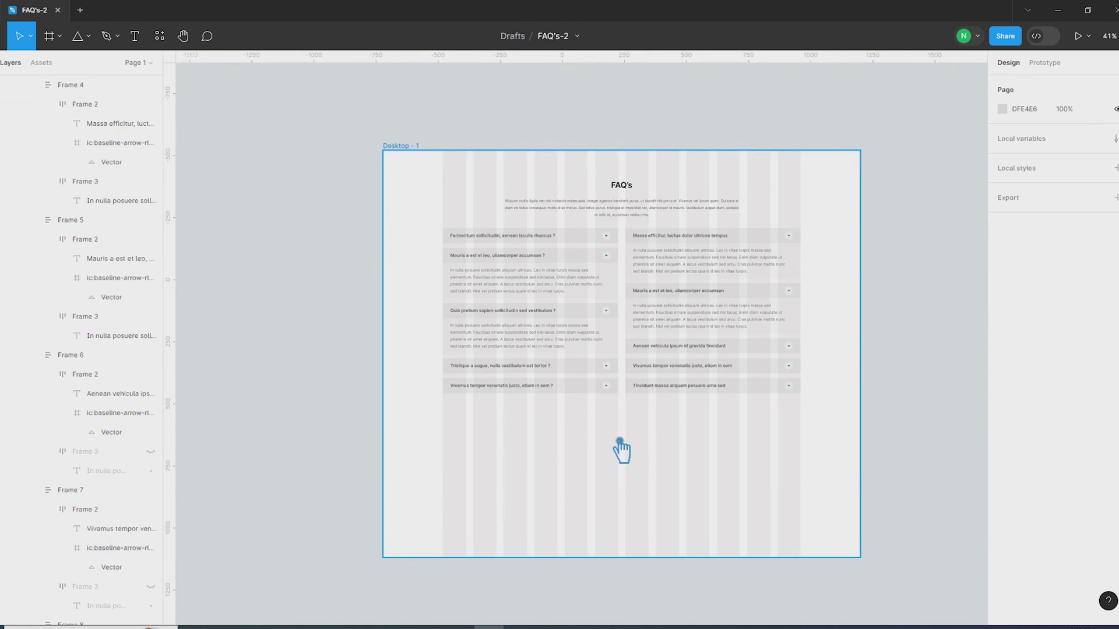
- Hide the layout grids on the desktop frame
scroll(706, 440, "up", 5)
scroll(644, 437, "down", 5)
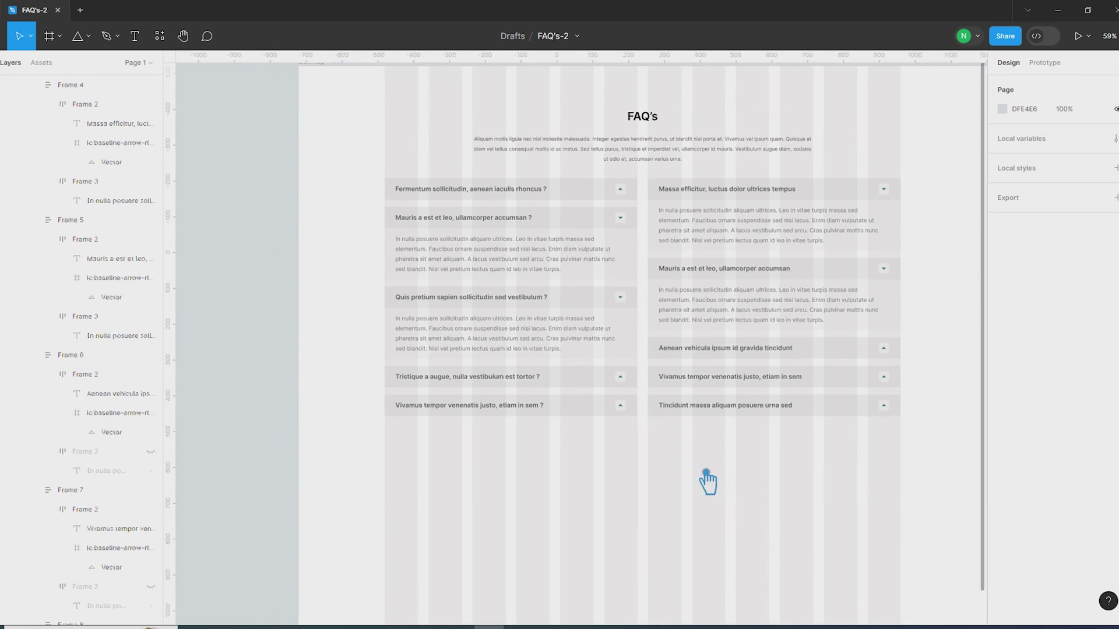
scroll(707, 479, "up", 2)
key("ctrl+shift+4")
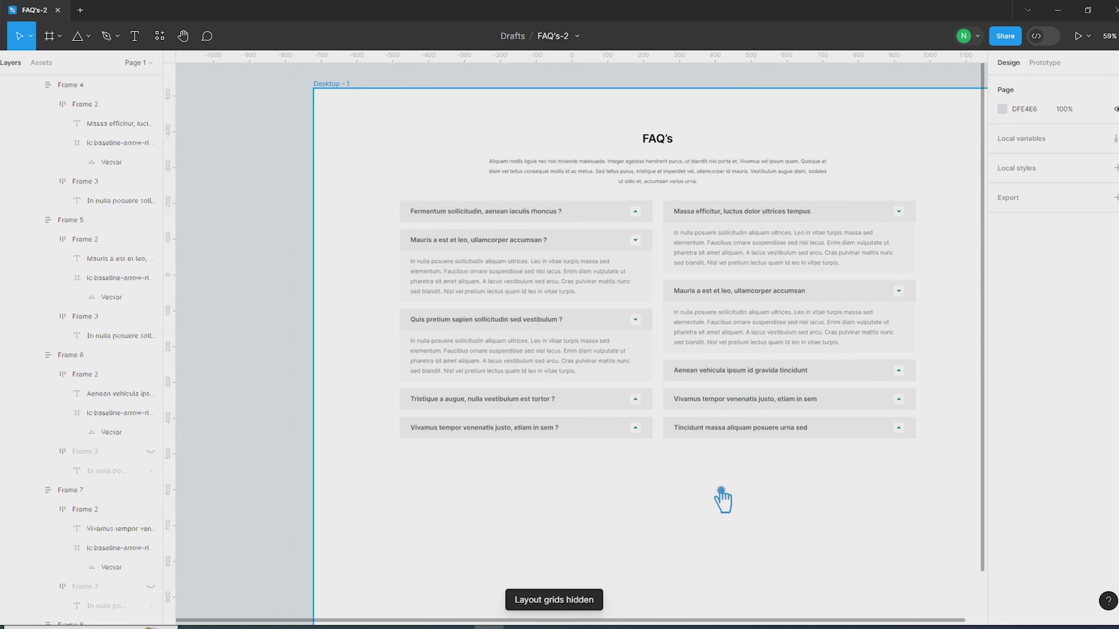
scroll(722, 502, "up", 2)
scroll(756, 513, "down", 2)
left_click_drag(756, 513, 718, 478)
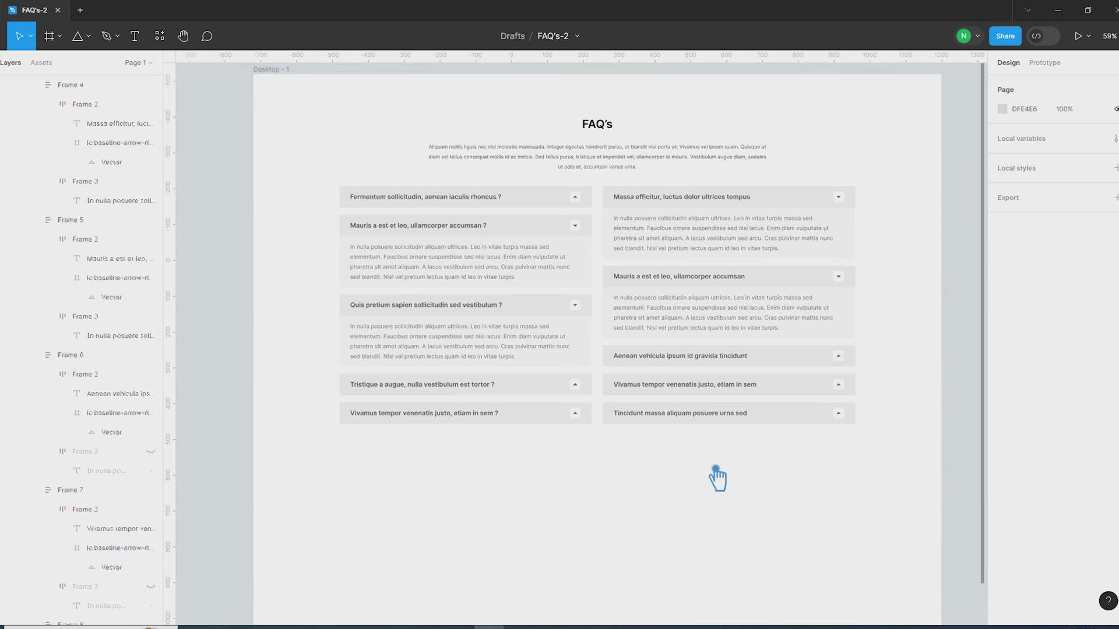
- Add a "More Questions" text label centrally below the two accordion columns
left_click(89, 37)
left_click(56, 67)
left_click(145, 39)
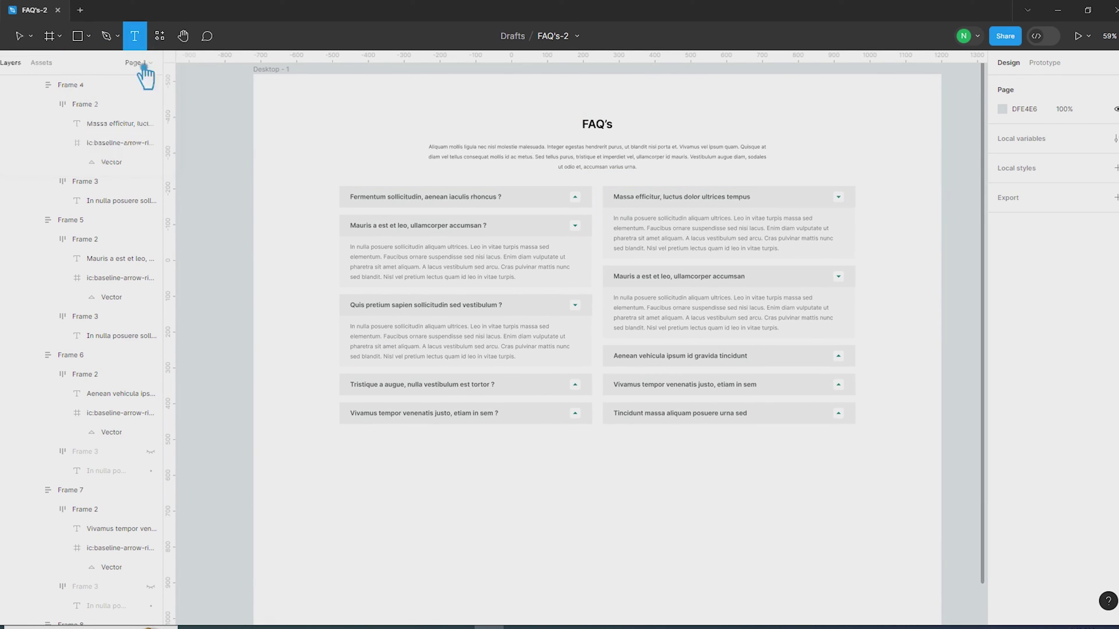
left_click(565, 461)
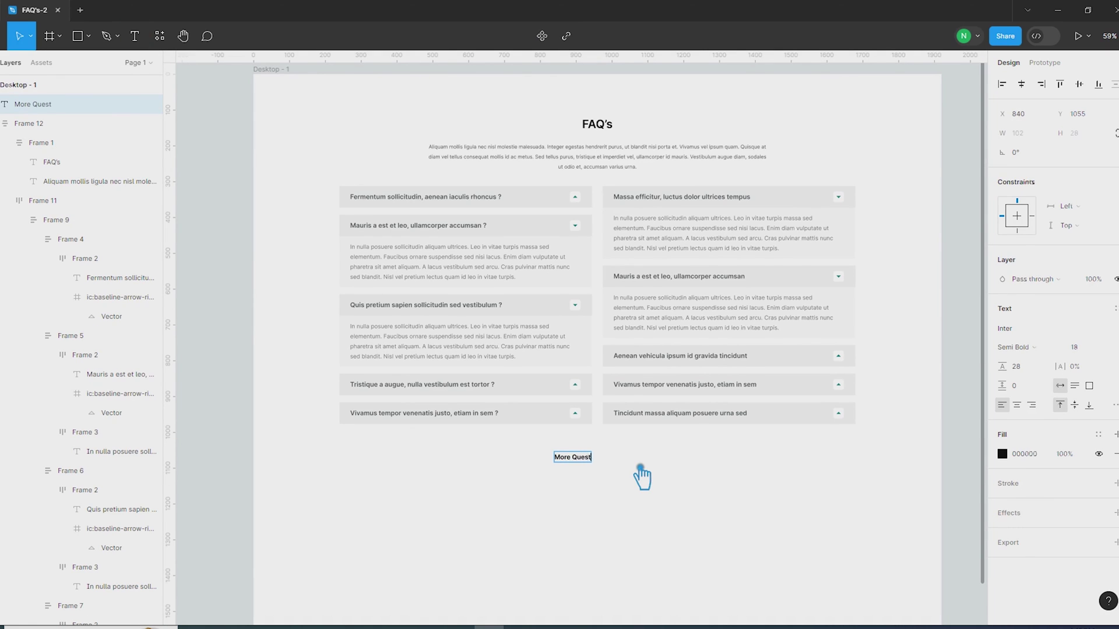
key("Escape")
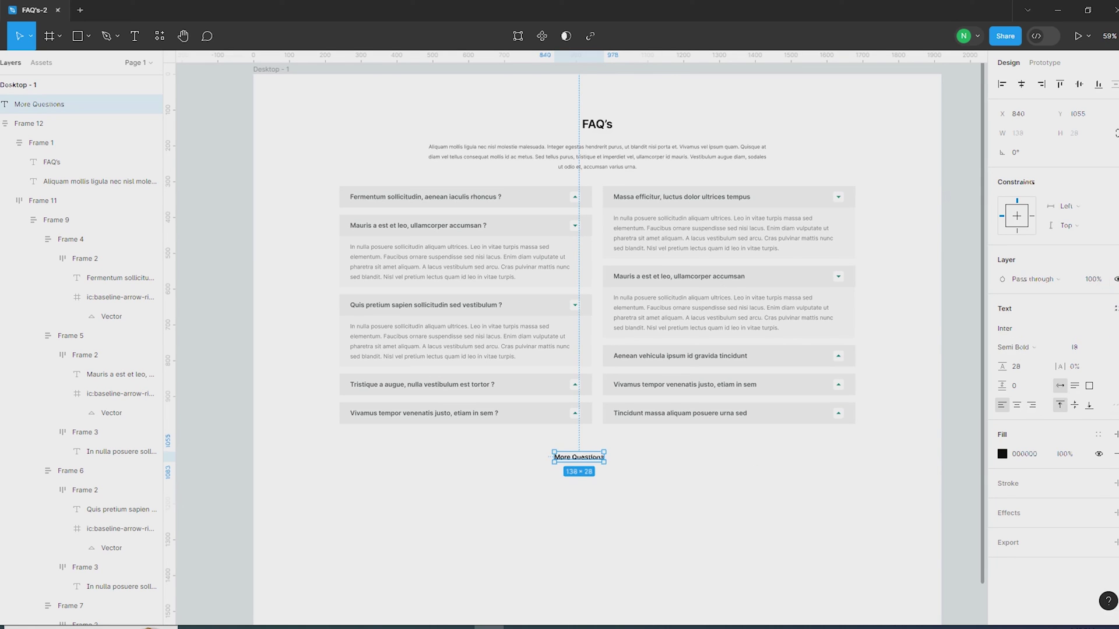
- Wrap the More Questions text in auto layout with 30 horizontal and 15 vertical padding
key("shift+a")
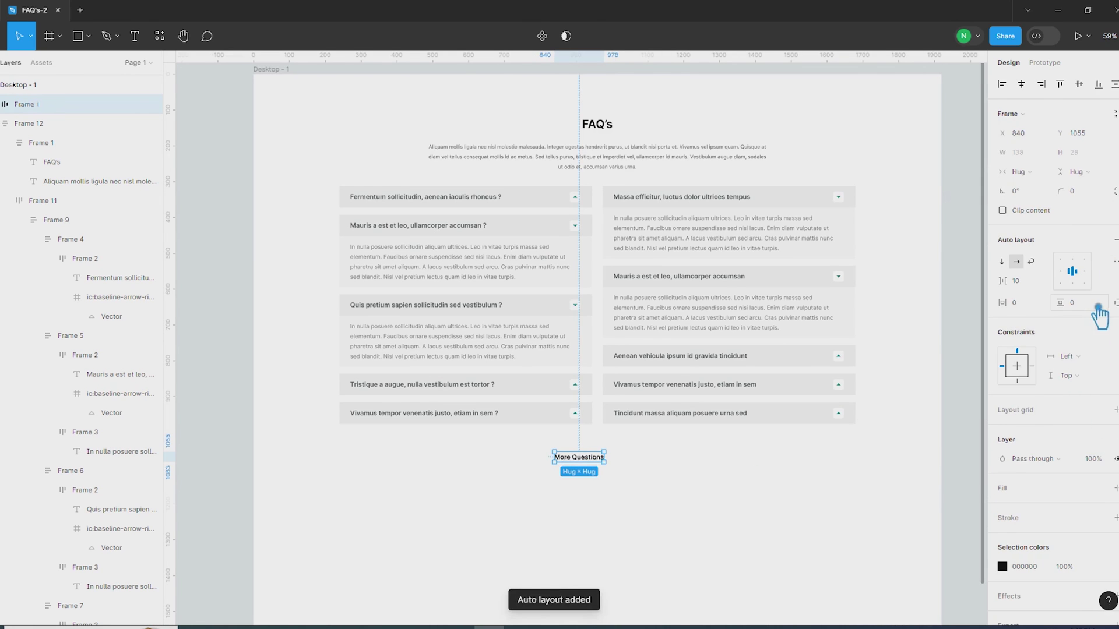
type("2")
left_click(1039, 309)
type("20")
left_click(1103, 307)
key("Down")
key("Down")
key("Down")
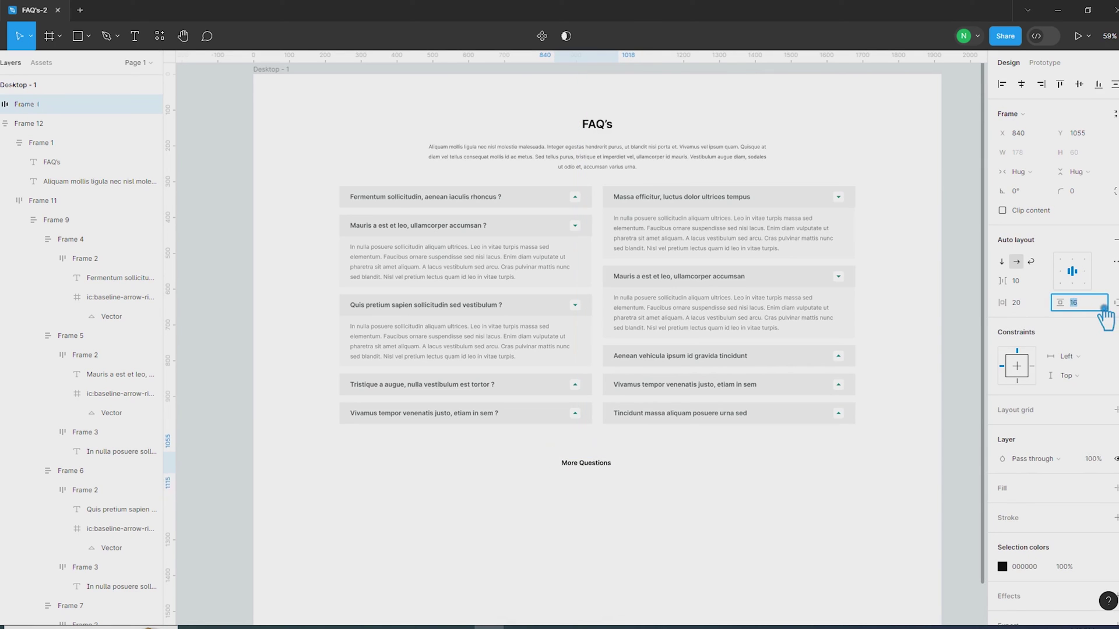
left_click(1039, 309)
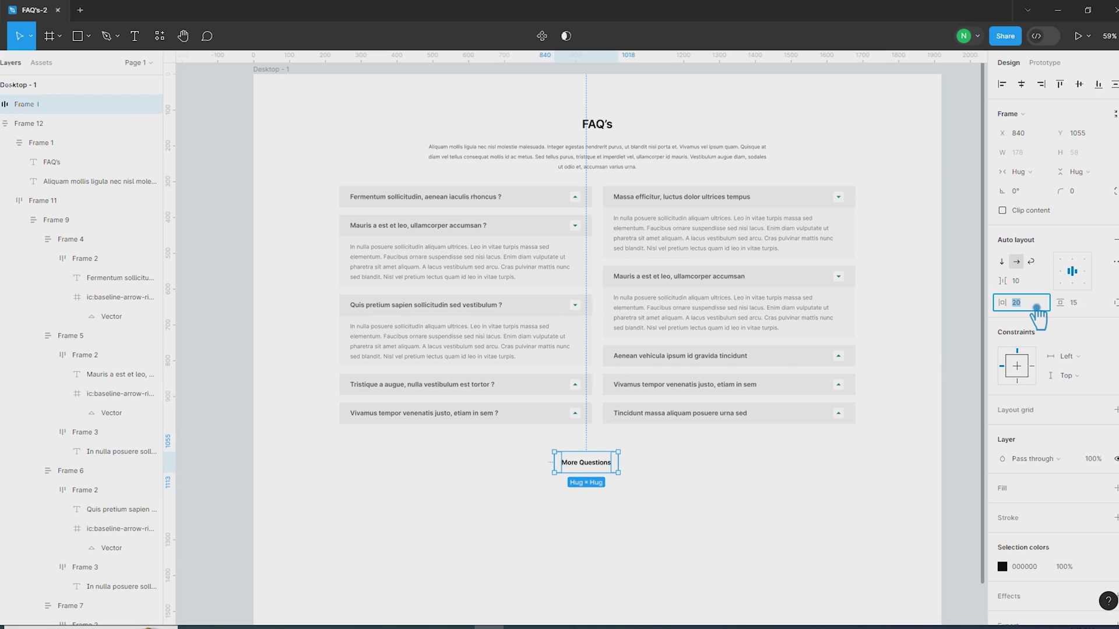
key("Up")
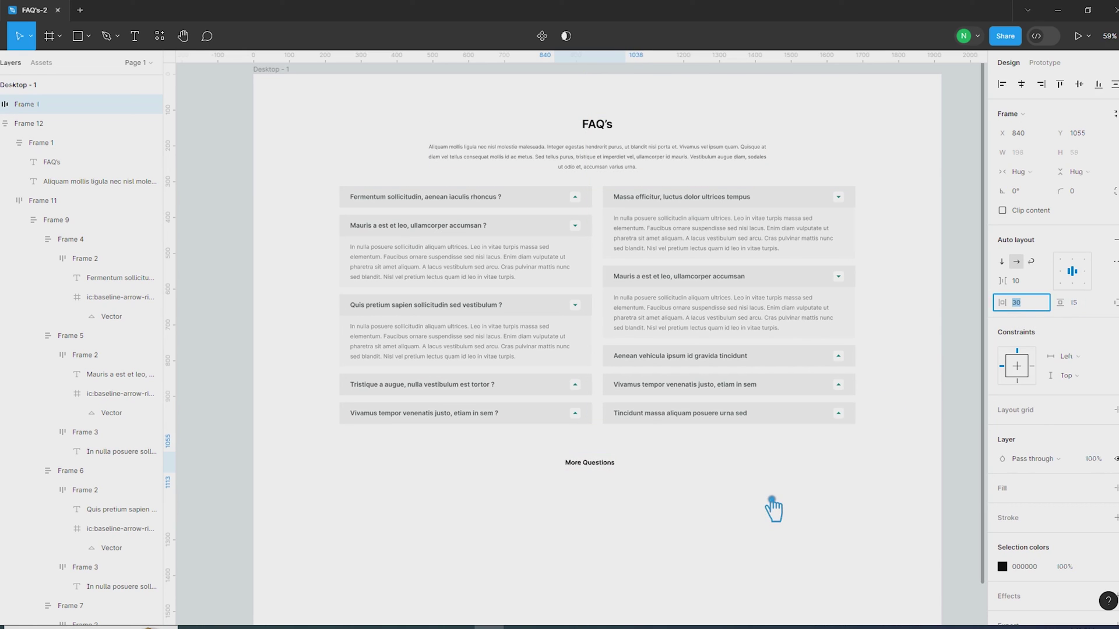
left_click(688, 500)
left_click(598, 467)
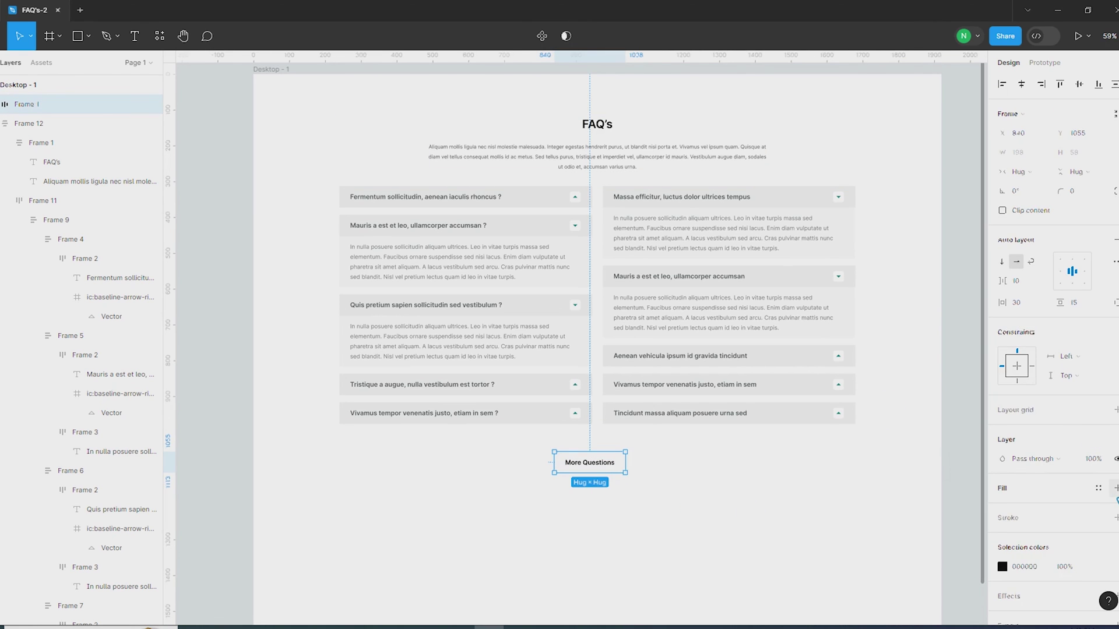
left_click(1031, 584)
left_click(863, 483)
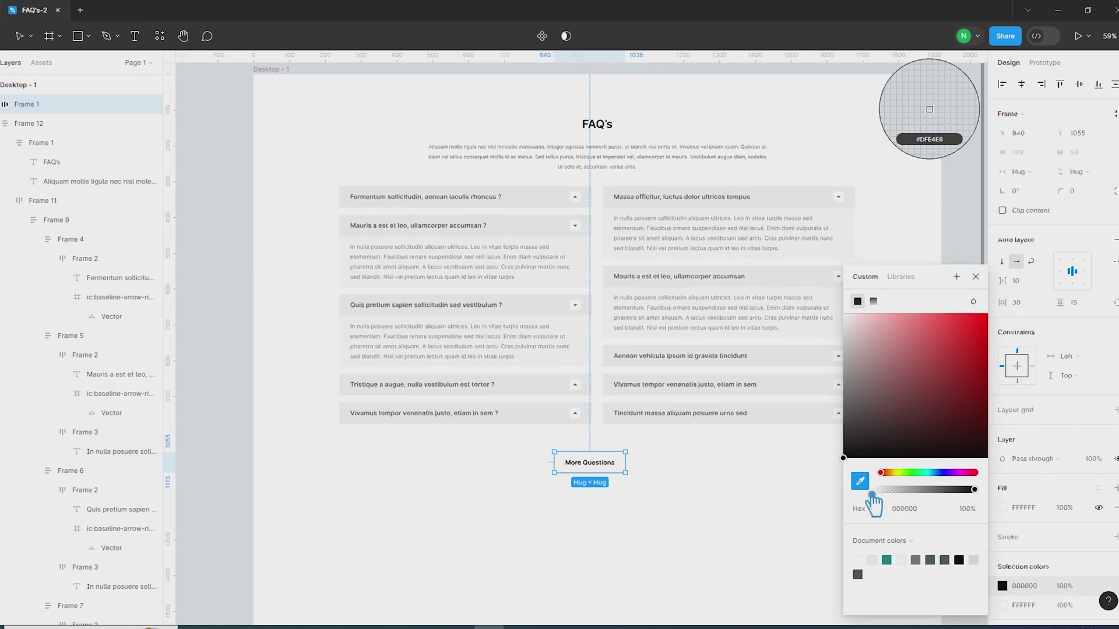
left_click(889, 561)
key("ctrl+z")
key("ctrl+z")
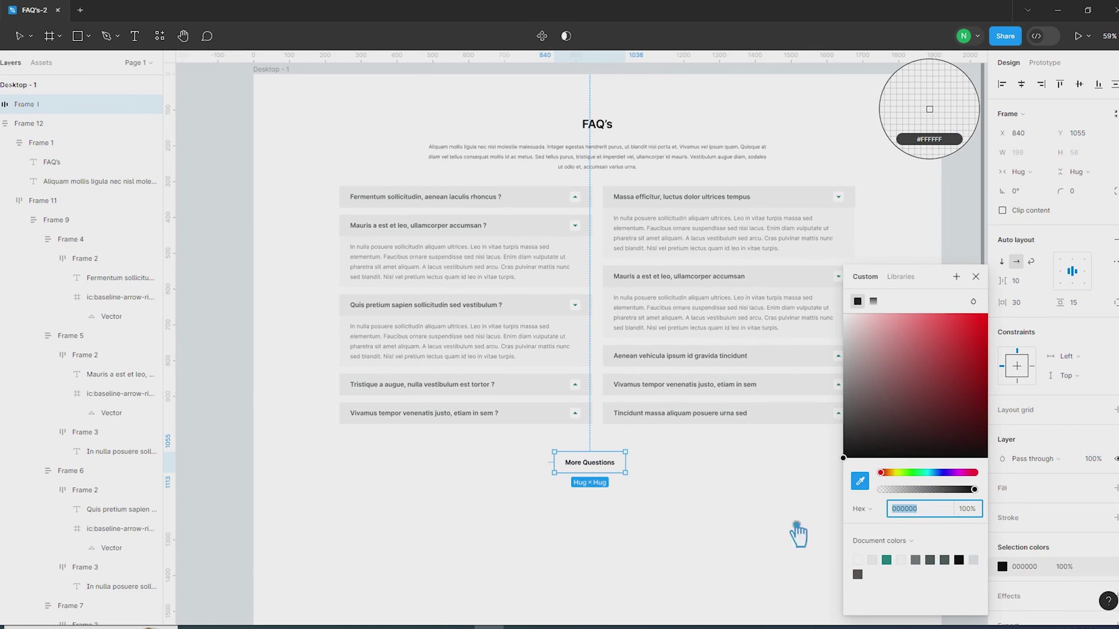
- Give the More Questions button frame a green 1E807A fill from the document colors
left_click(1062, 507)
left_click(1116, 489)
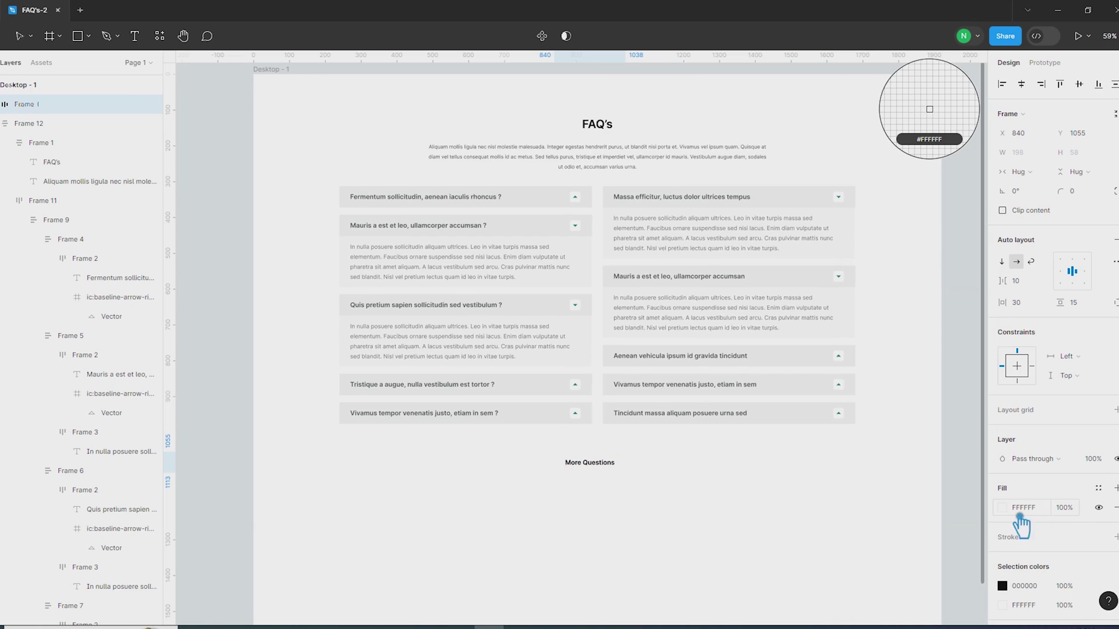
left_click(1003, 508)
left_click(886, 560)
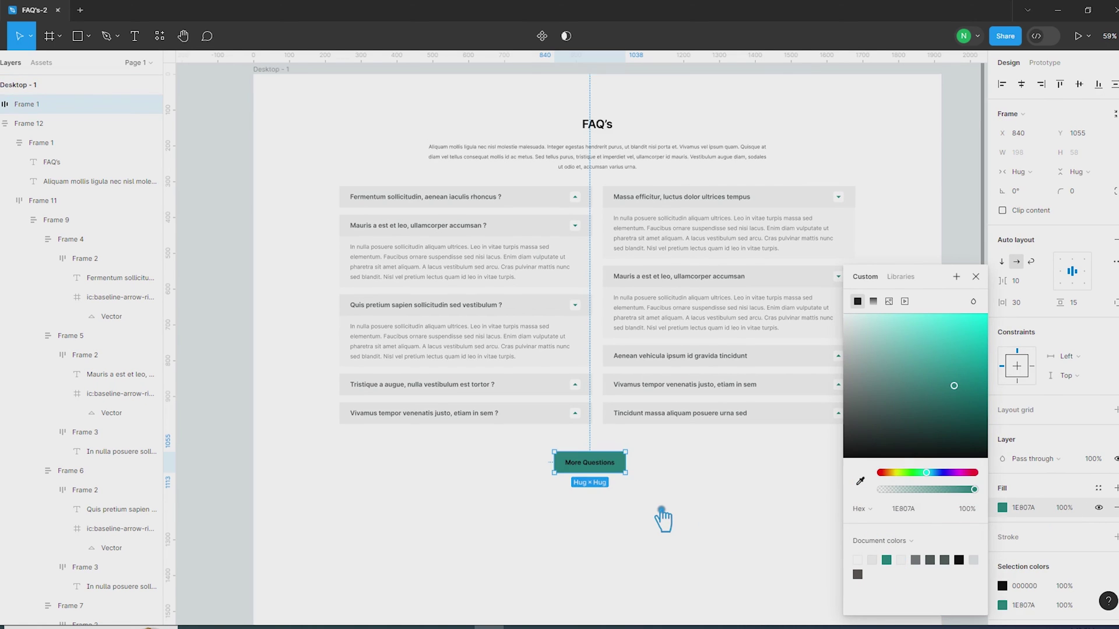
- Change the More Questions button's text color to white FFFFFF
left_click(662, 517)
double_click(598, 469)
left_click(1003, 396)
left_click_drag(877, 355, 824, 264)
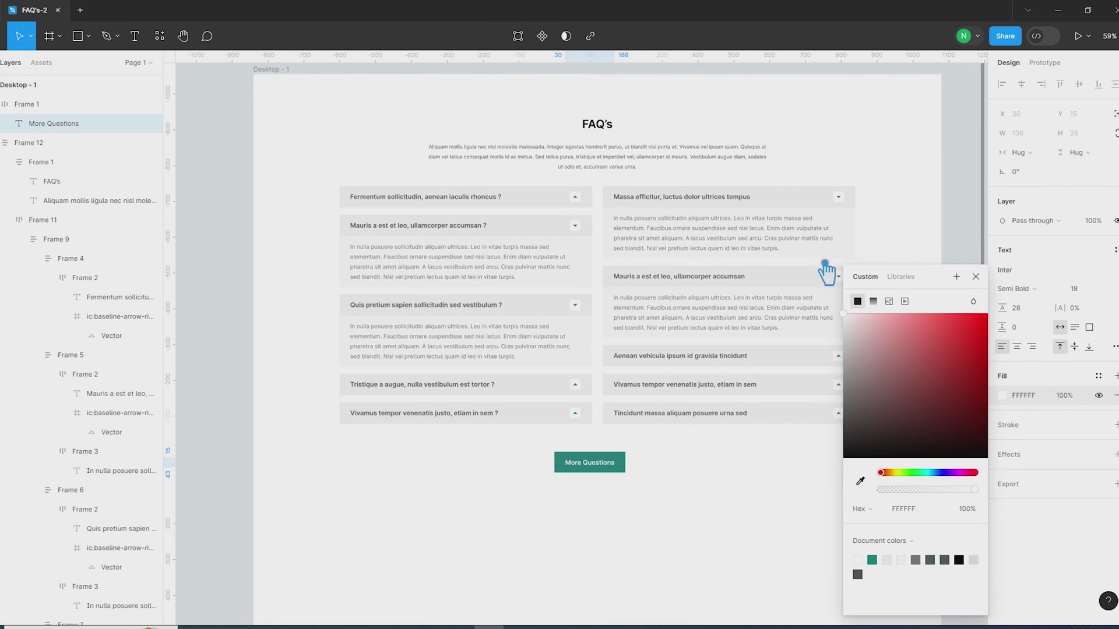
left_click(770, 496)
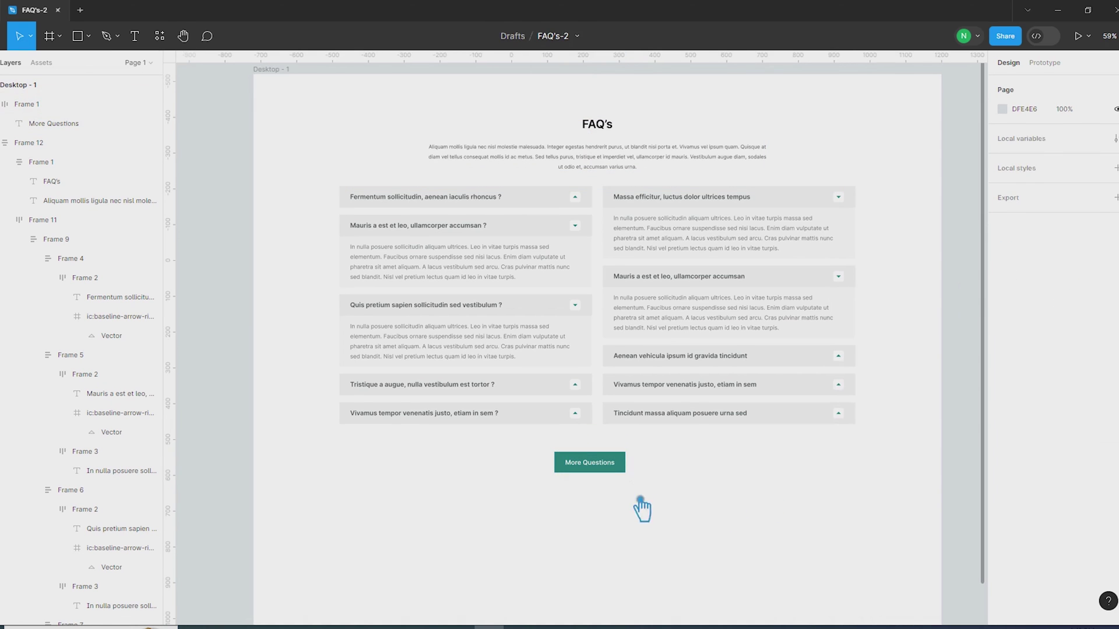
- Align the More Questions button and the FAQ content frame on their horizontal centers
left_click(659, 392)
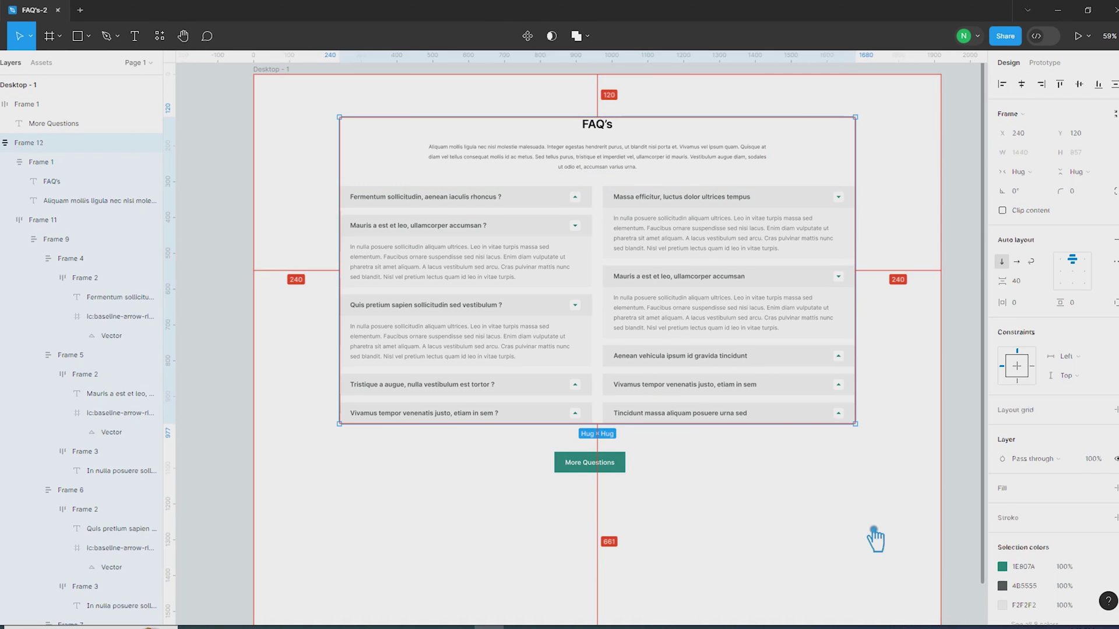
left_click_drag(812, 545, 475, 135)
left_click(1021, 84)
left_click(1038, 232)
- Deselect everything and hide the editor interface to review the finished FAQ section
left_click(700, 570)
scroll(702, 462, "up", 3)
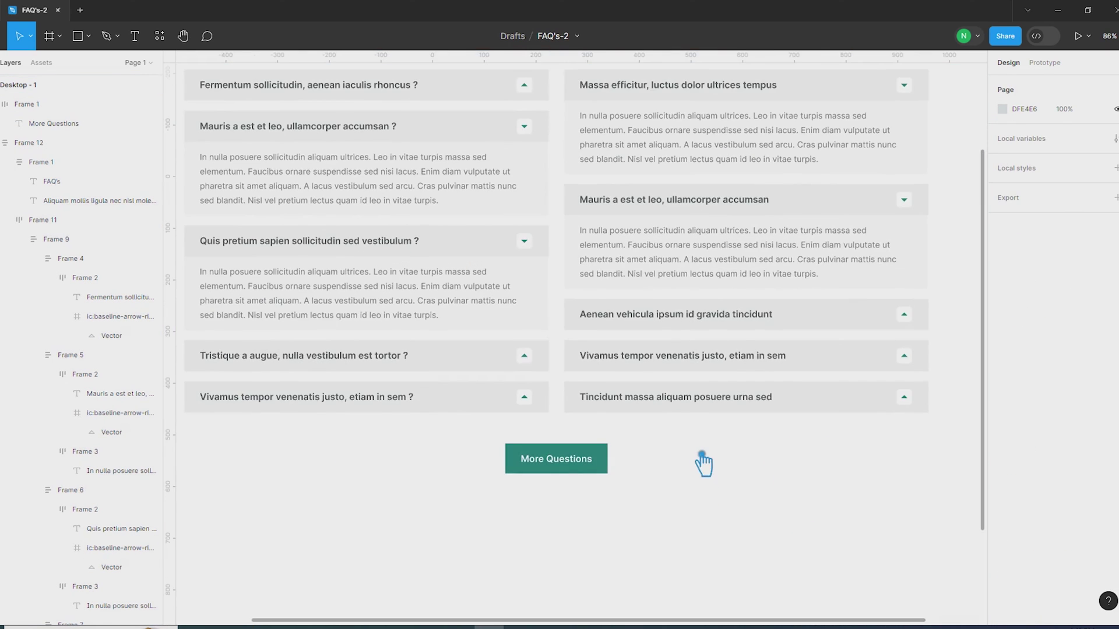
key("ctrl+backslash")
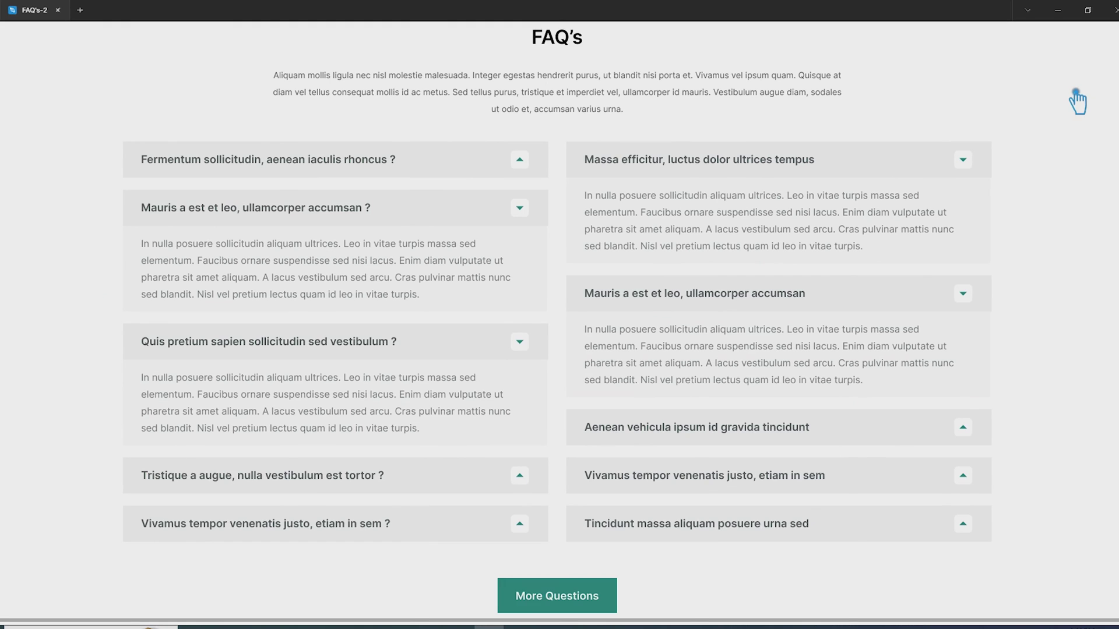